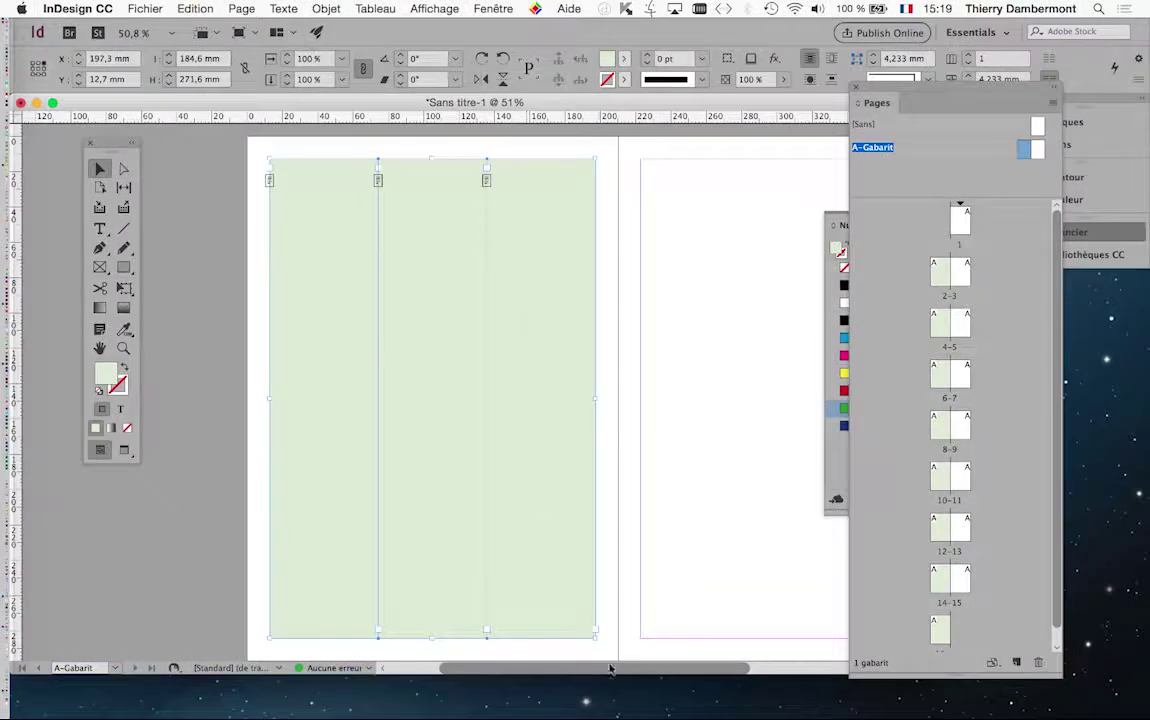
Duplicate the three column text frames from the left page onto the right page of the A-Gabarit master, aligned to its margins
drag(616, 668, 701, 670)
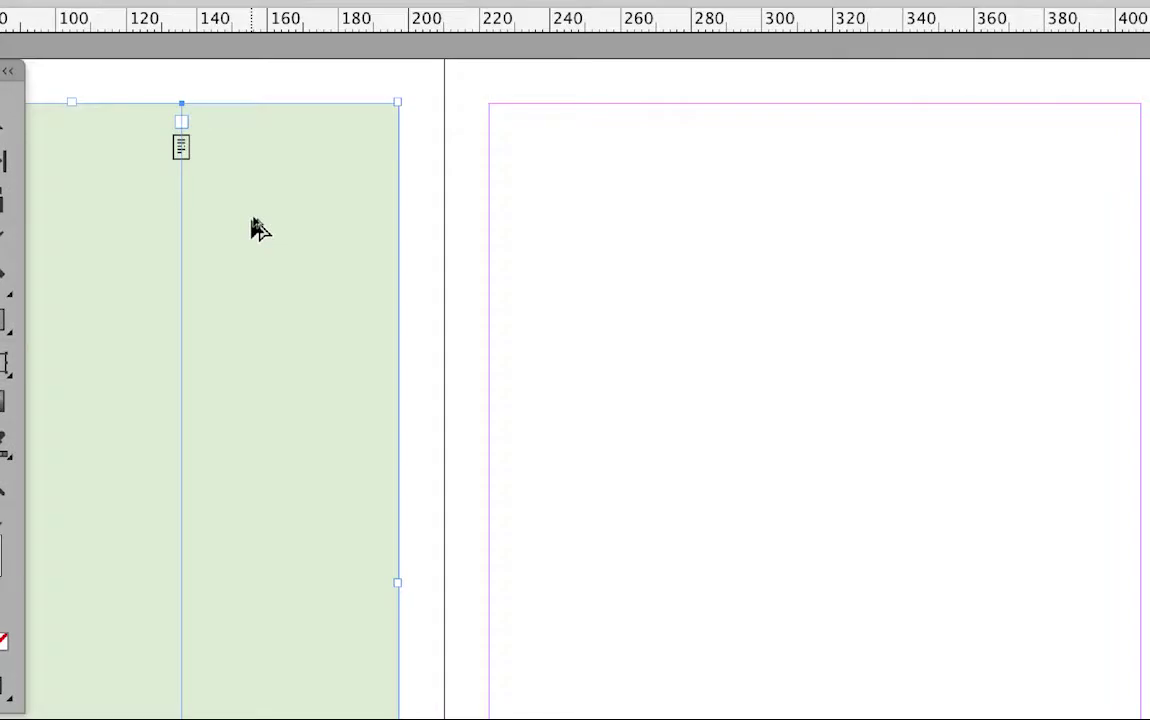
drag(257, 227, 511, 252)
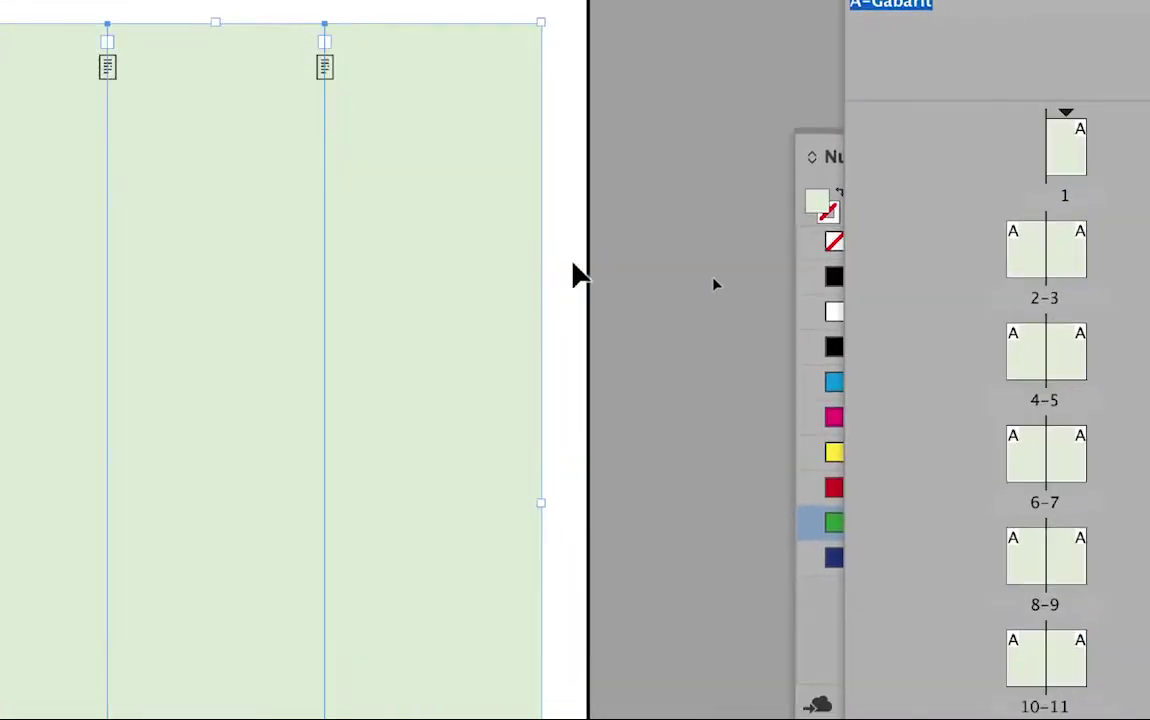
click(628, 290)
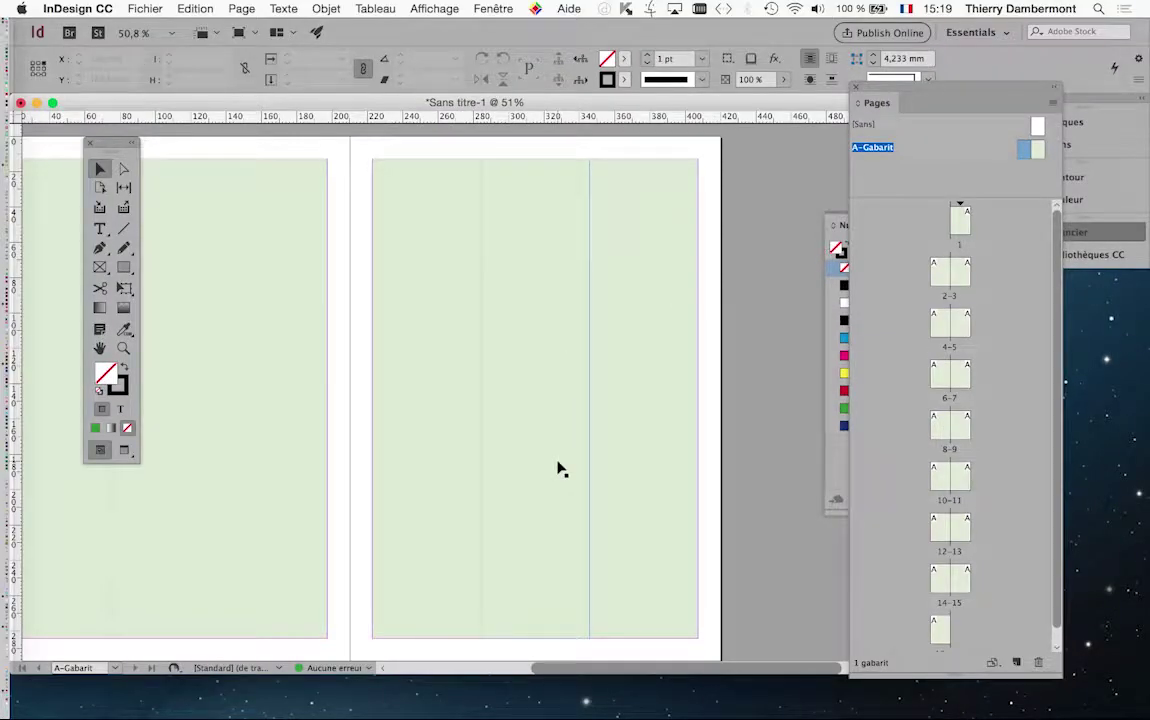
Check the separate column frames on both master pages and view the text frame options of the right page's first column
click(490, 401)
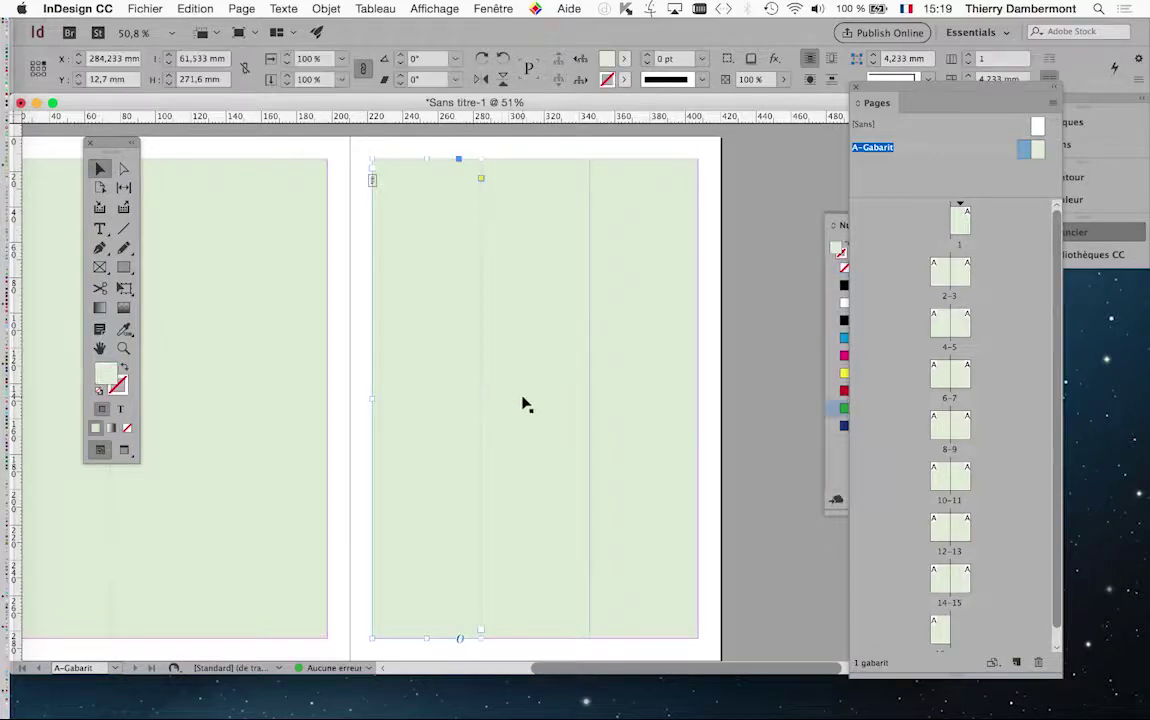
click(609, 413)
click(530, 405)
click(440, 415)
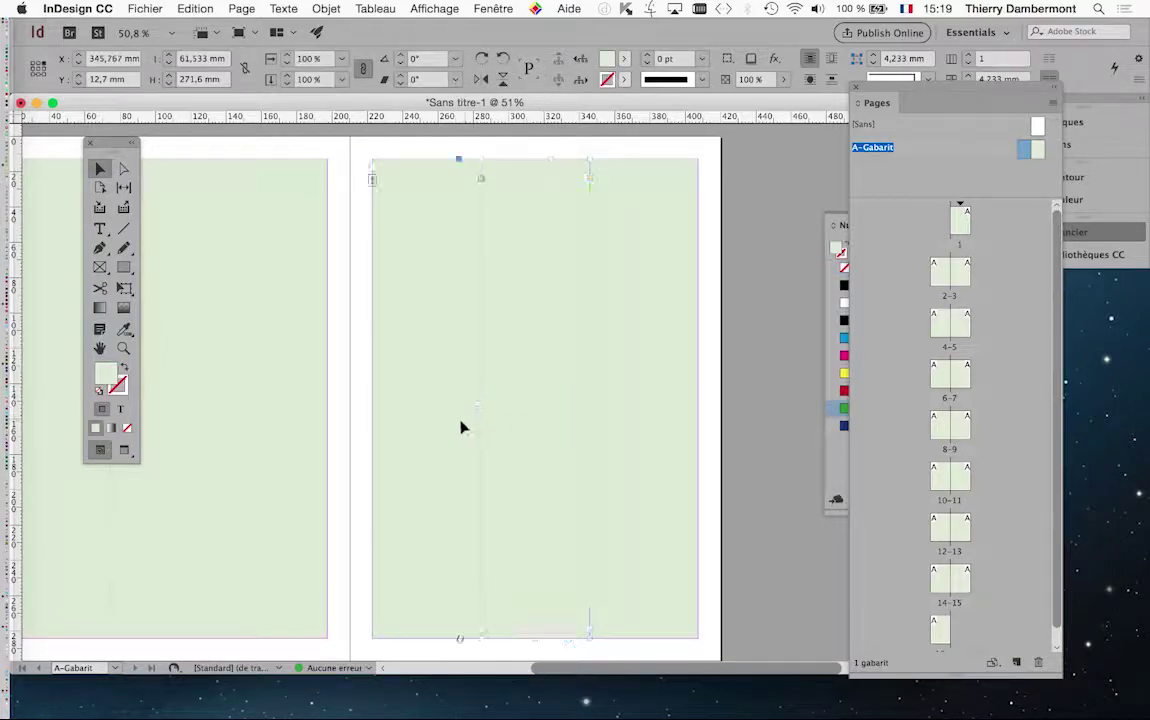
click(326, 8)
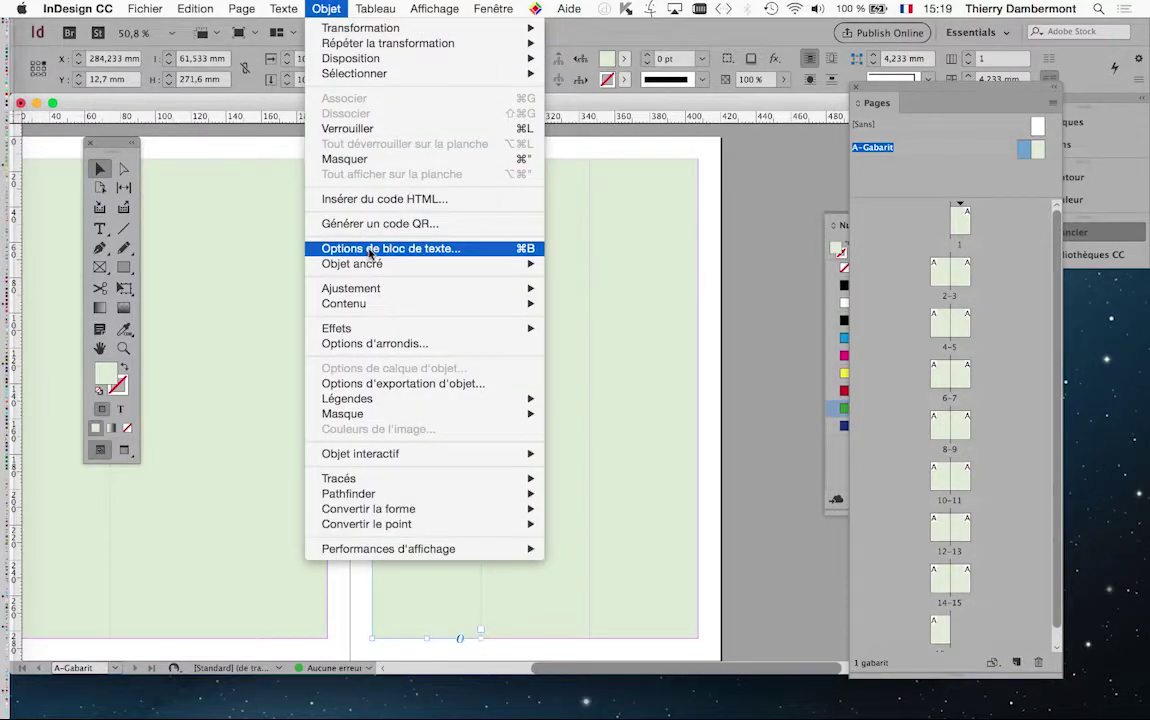
click(330, 226)
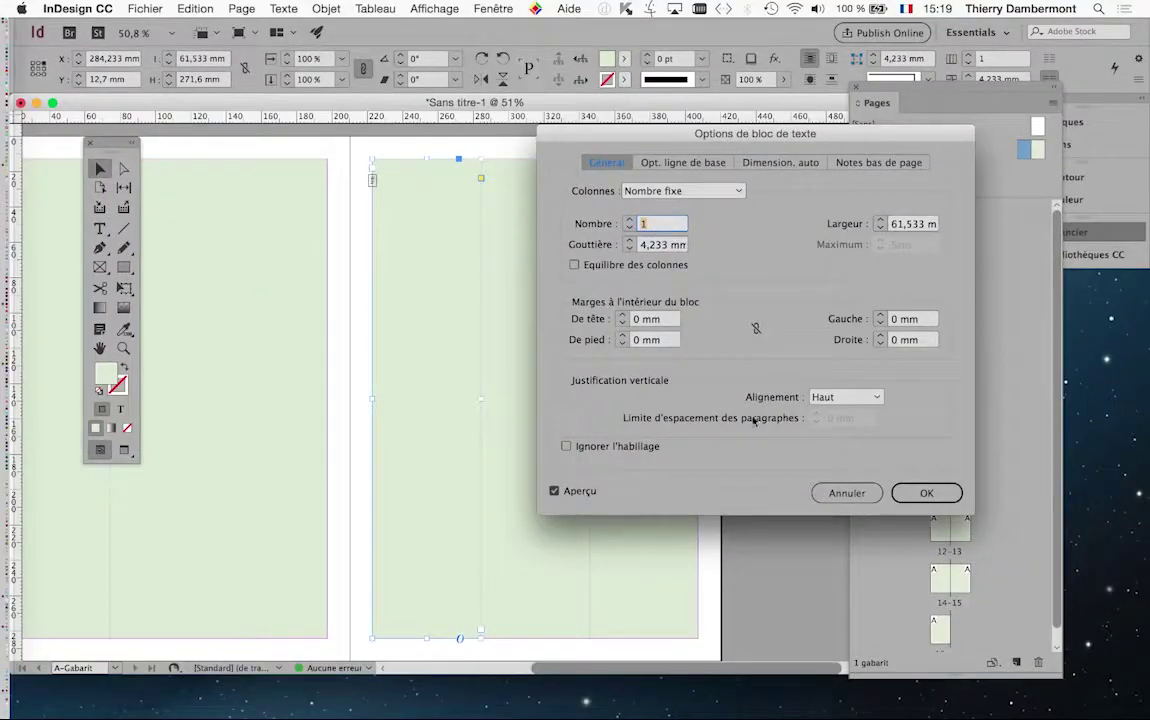
click(1047, 719)
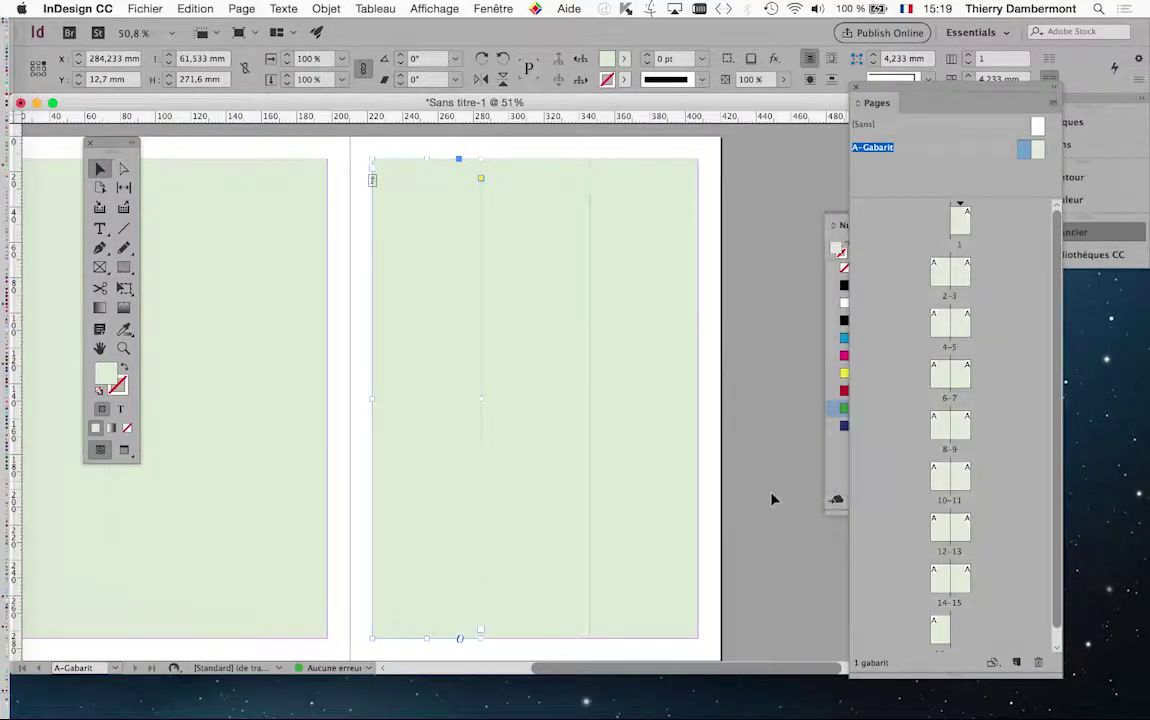
click(772, 498)
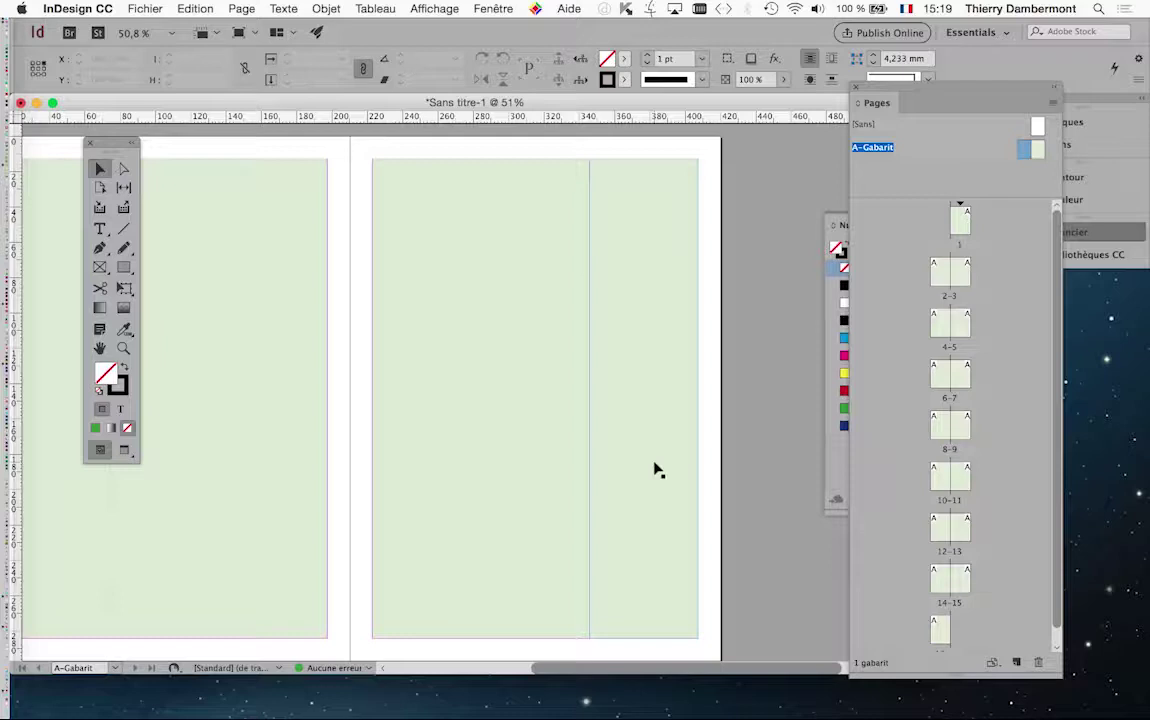
drag(575, 672, 520, 671)
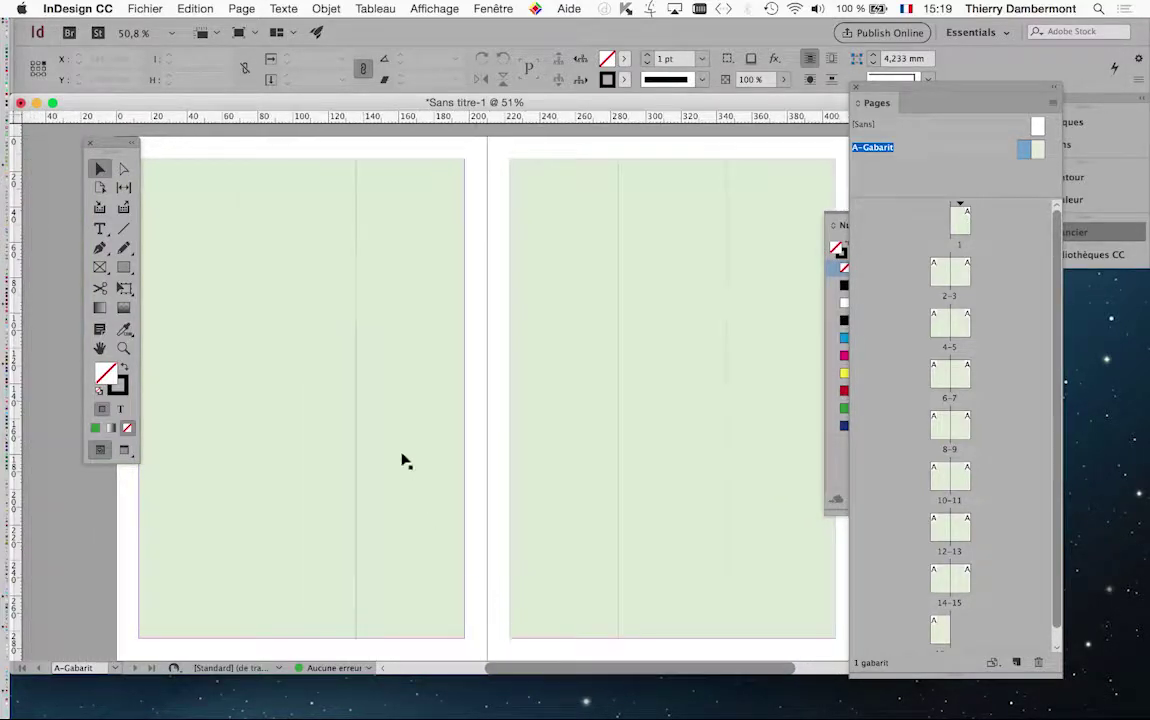
drag(236, 321, 402, 352)
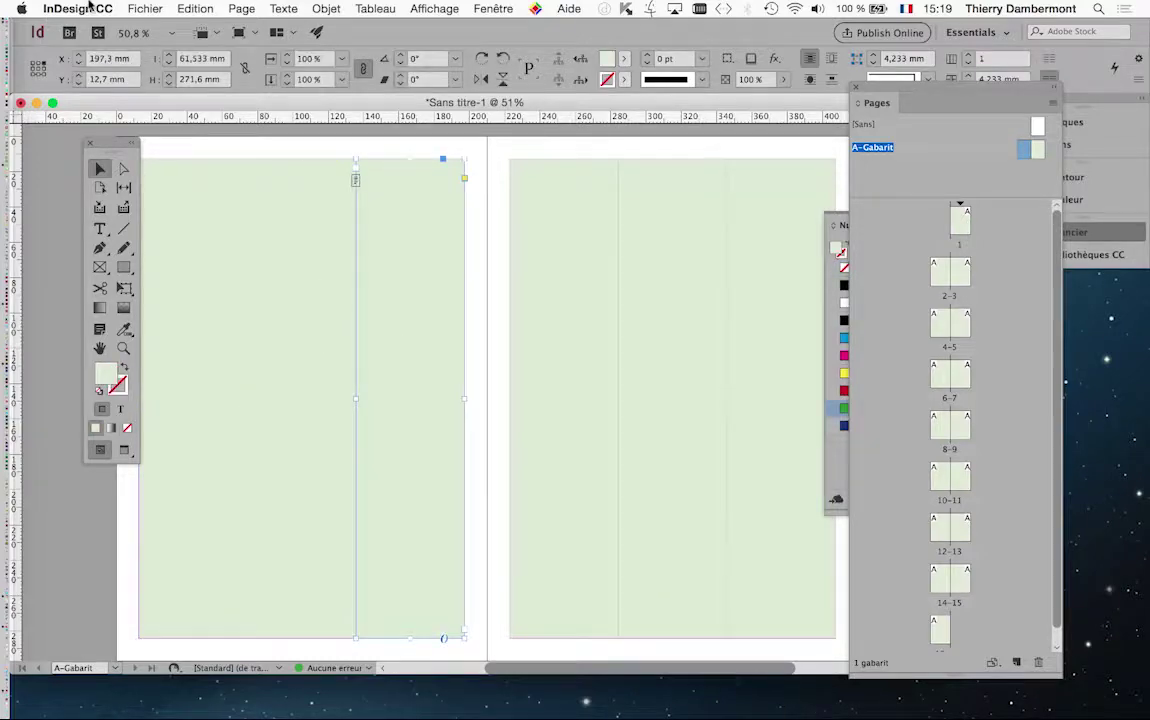
Save the document as colonnes-blocs-01.indd in the ID initiation JOUR 4 folder
click(145, 8)
click(178, 121)
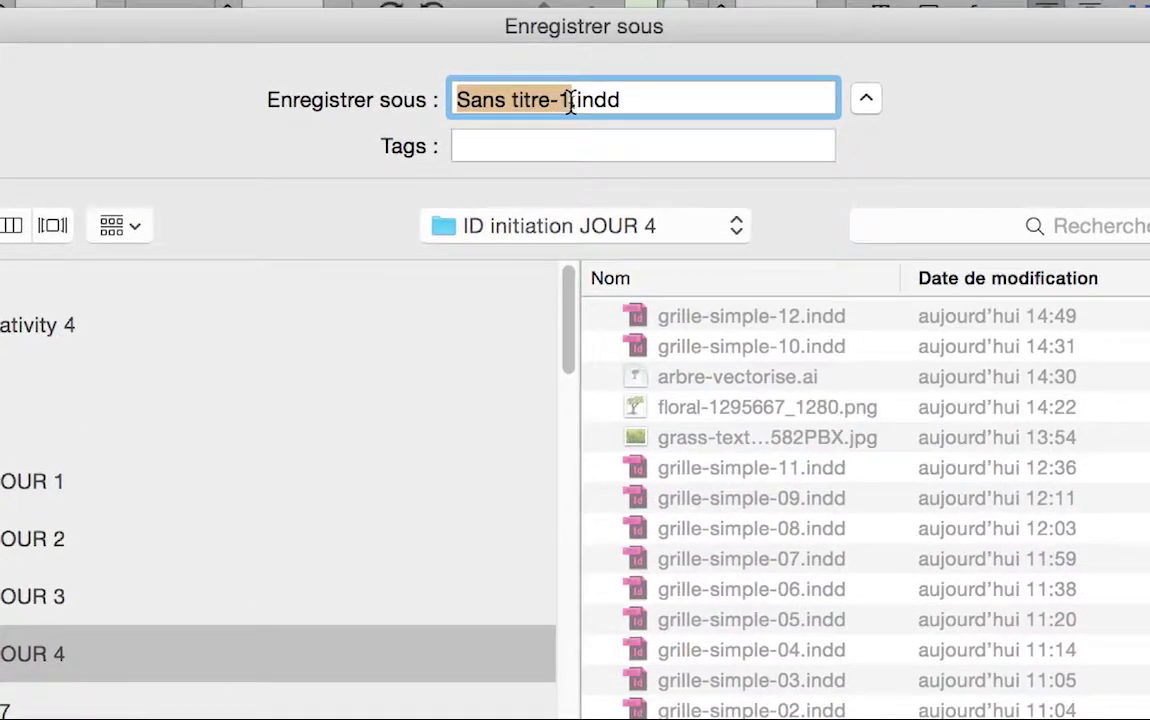
drag(568, 98, 538, 59)
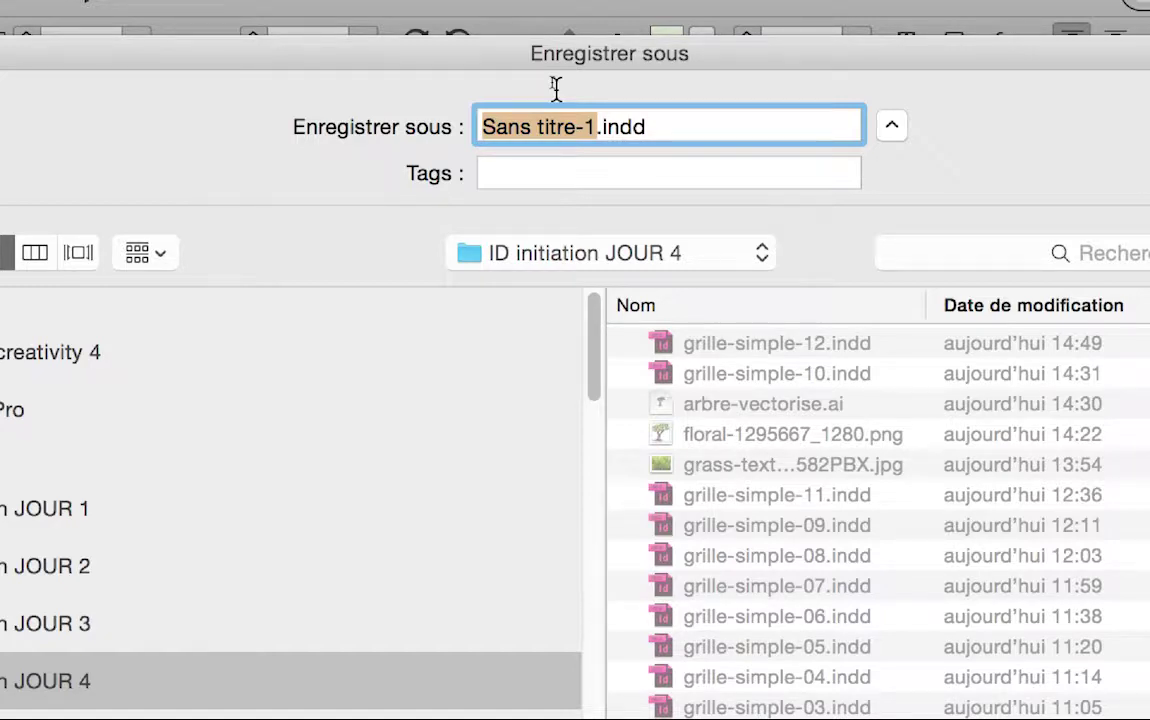
text(colonnes-)
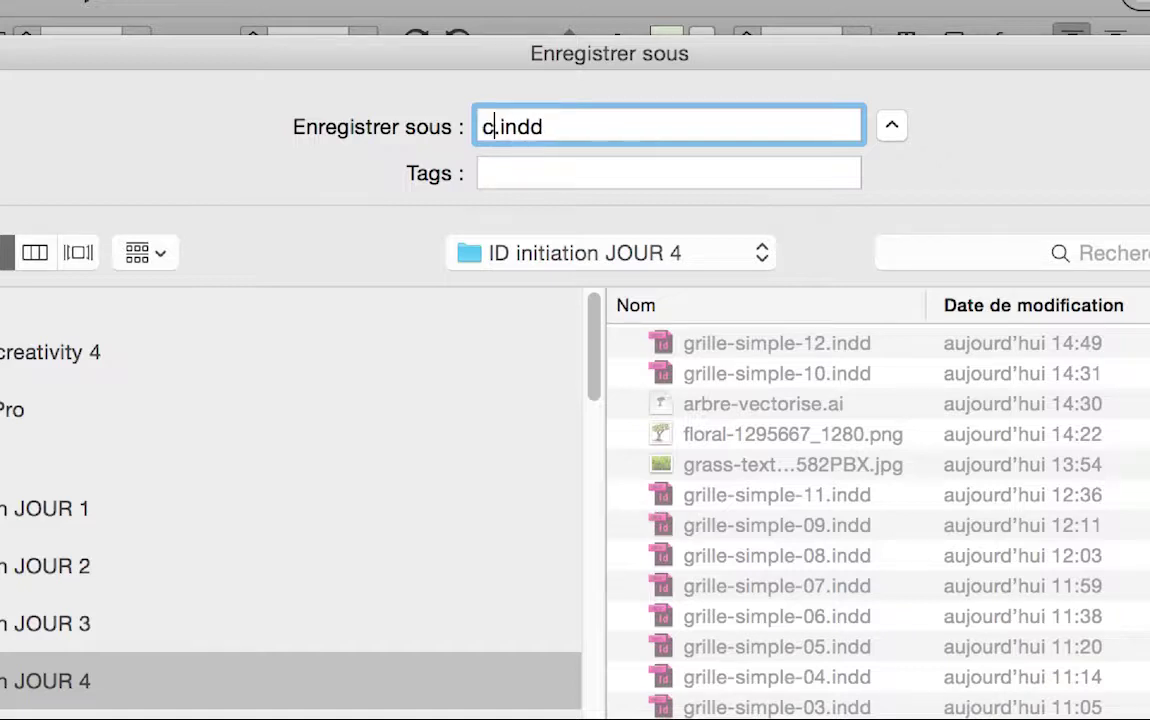
text(blocs-01)
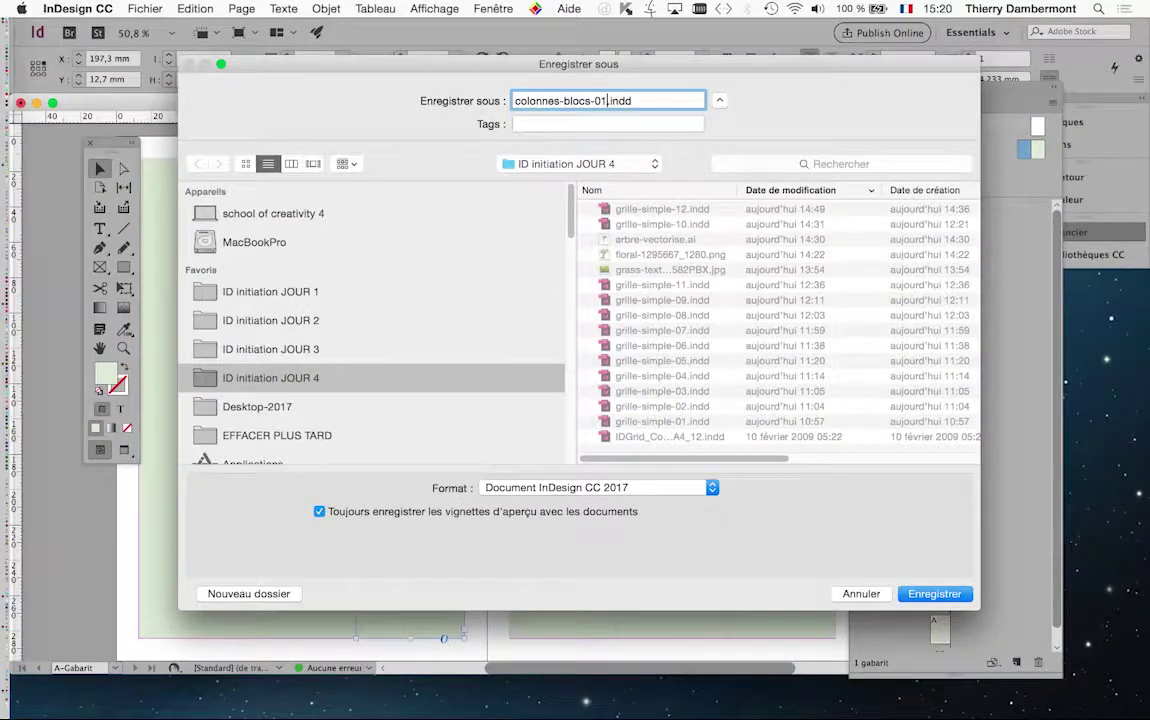
key(Return)
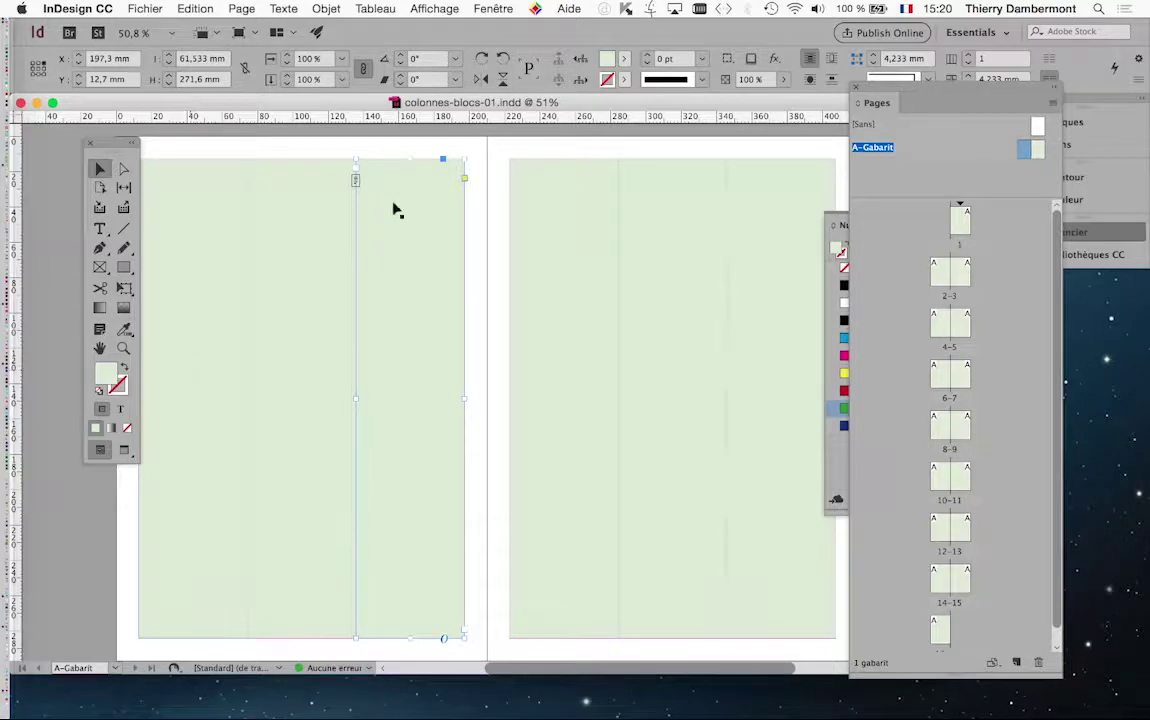
Move the tools palette clear of the left master page
drag(104, 146, 46, 146)
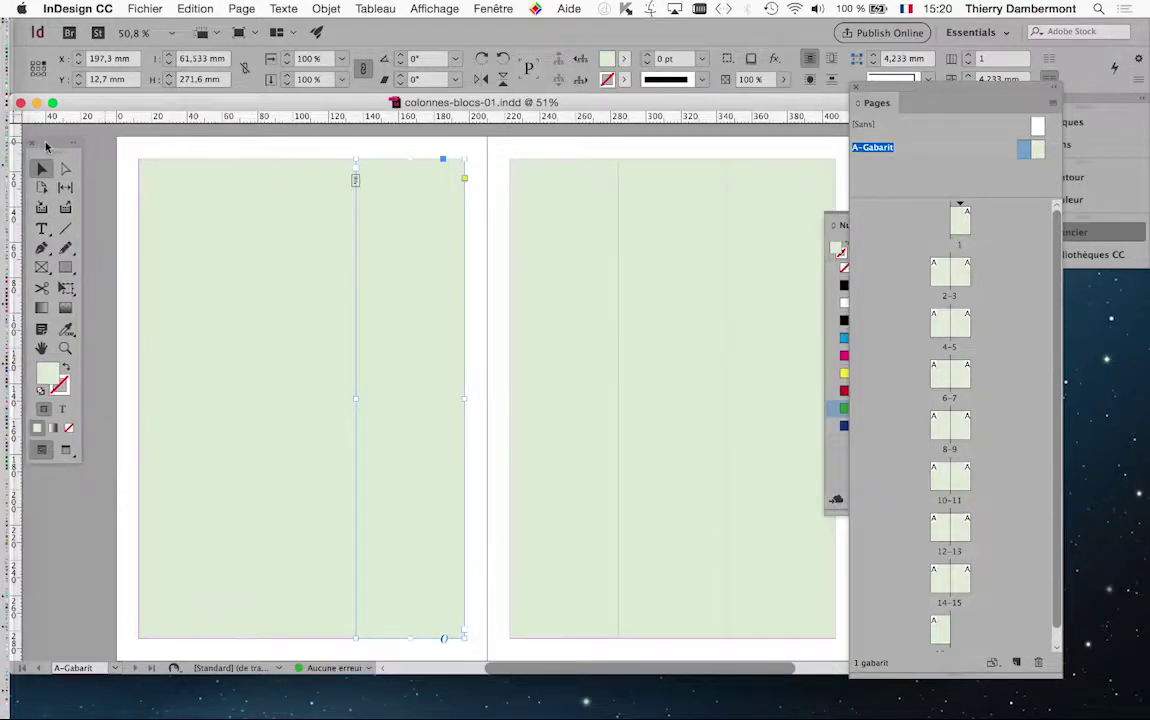
Try shortening the third column frame on the left master page from its lower edge, and extend it back to the lower margin
click(187, 400)
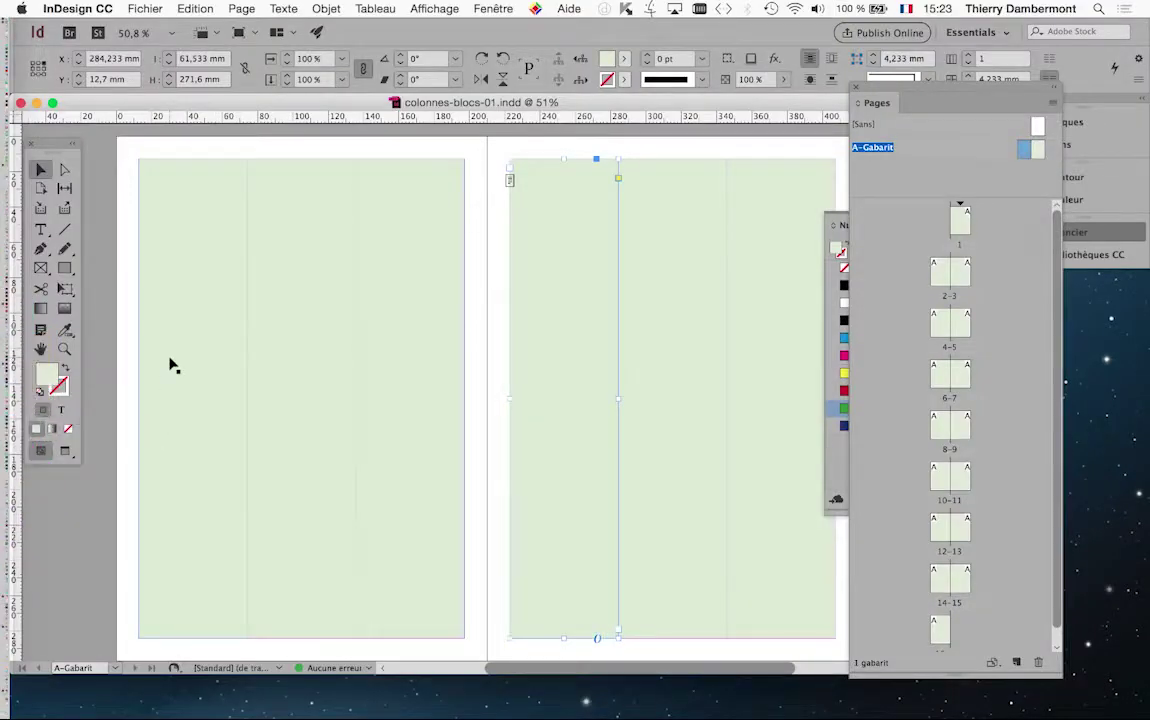
click(169, 362)
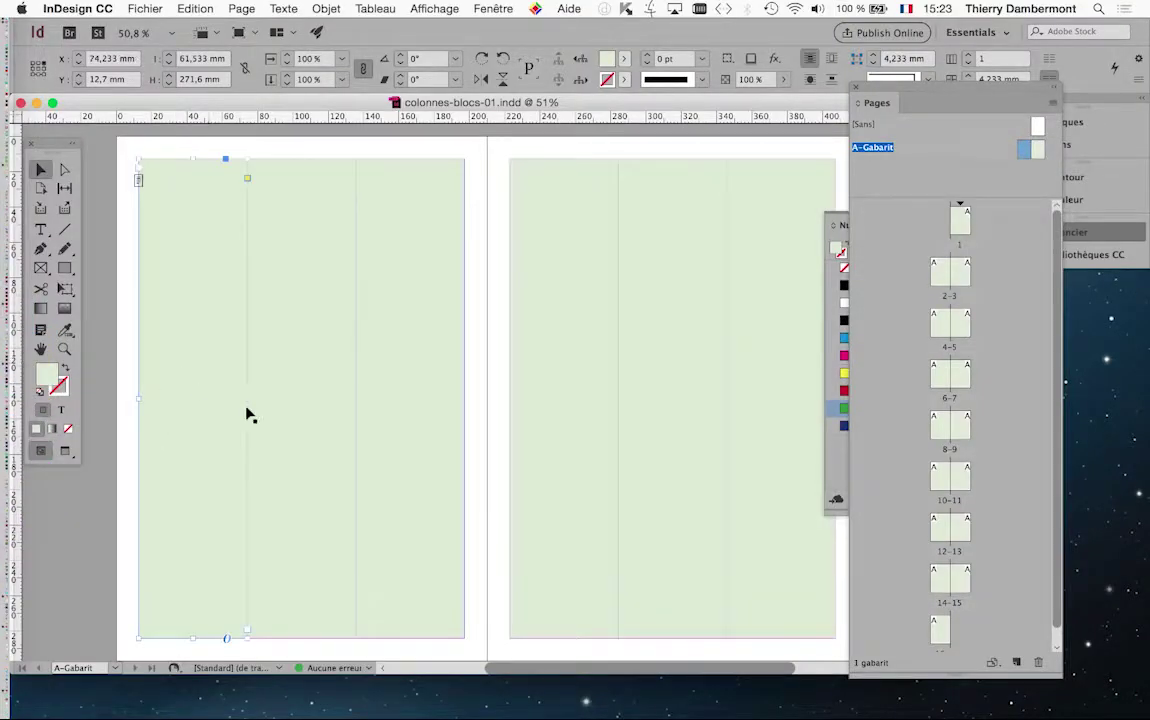
click(303, 423)
click(388, 439)
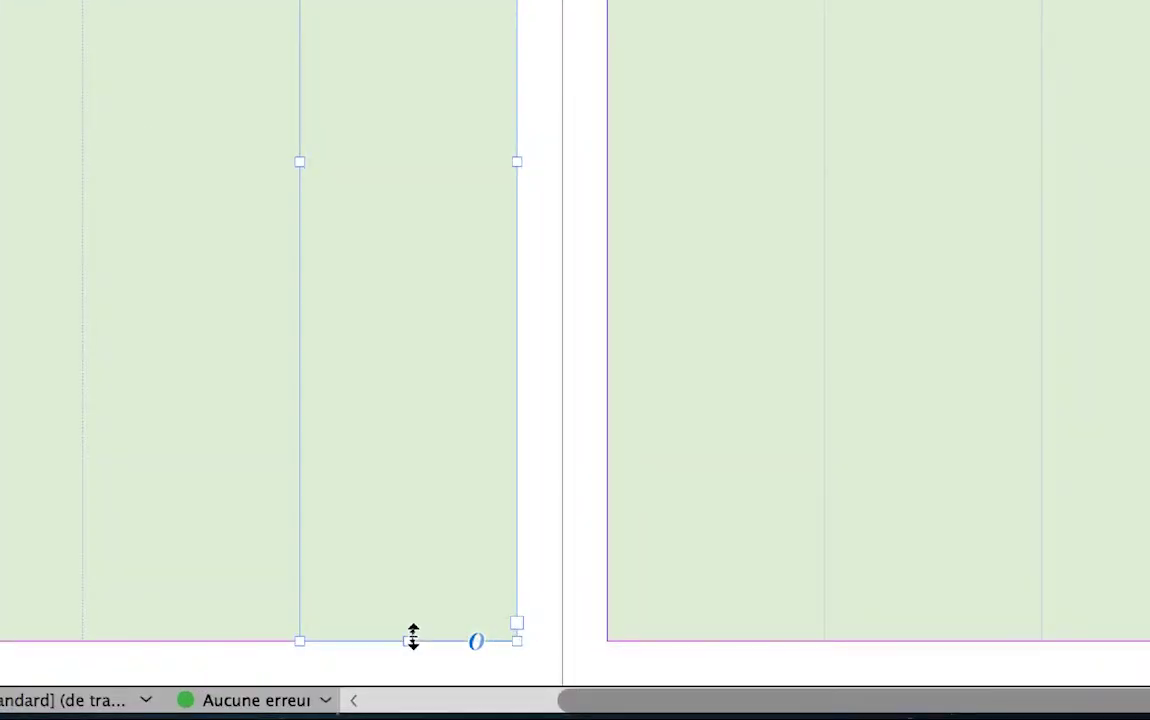
drag(413, 637, 422, 440)
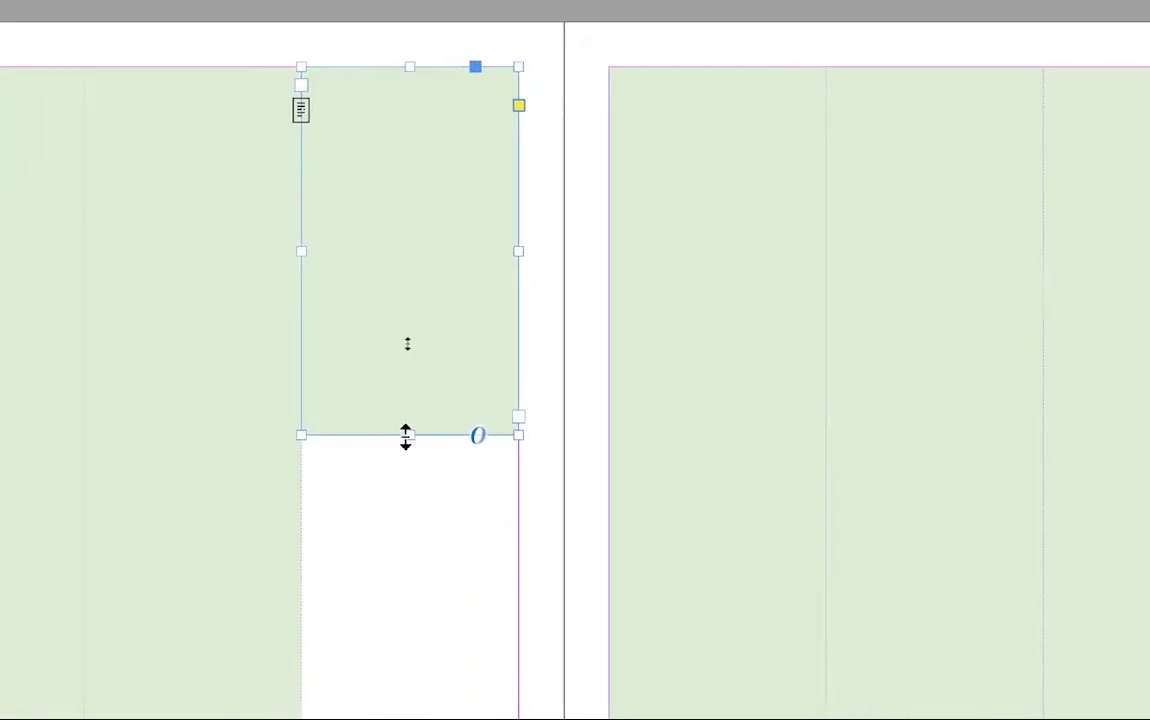
drag(407, 437, 402, 638)
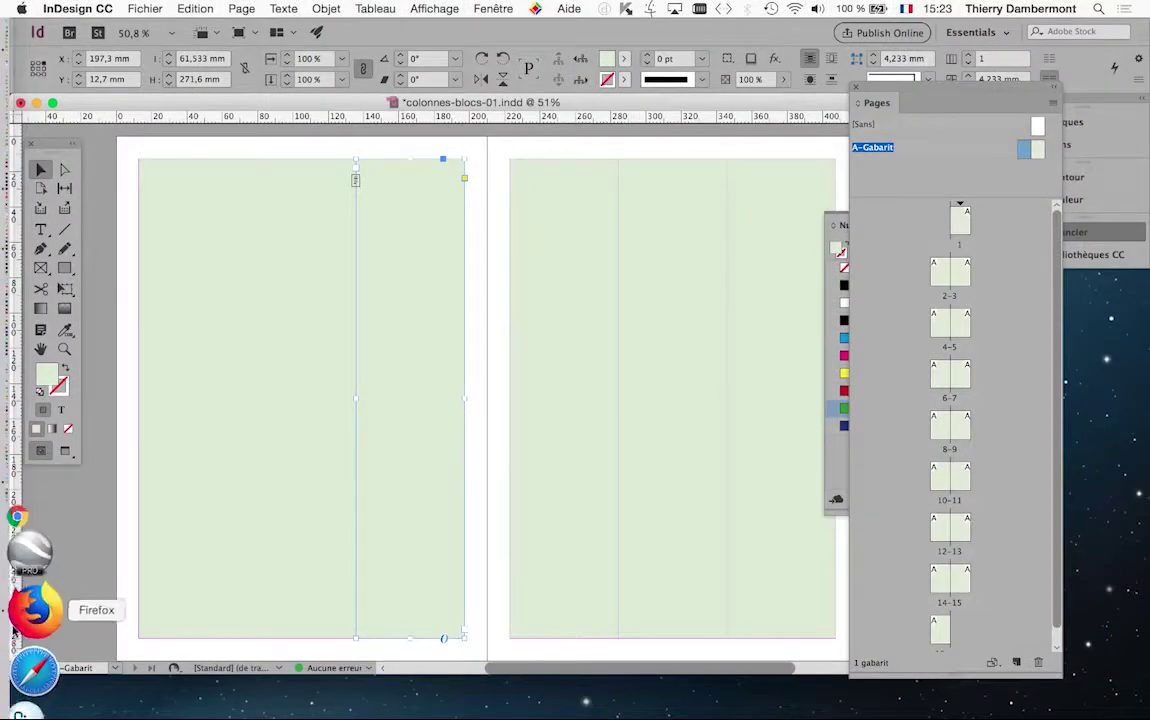
Switch to Firefox, close the Wikipedia window, and load the Google home page in a new window
click(22, 626)
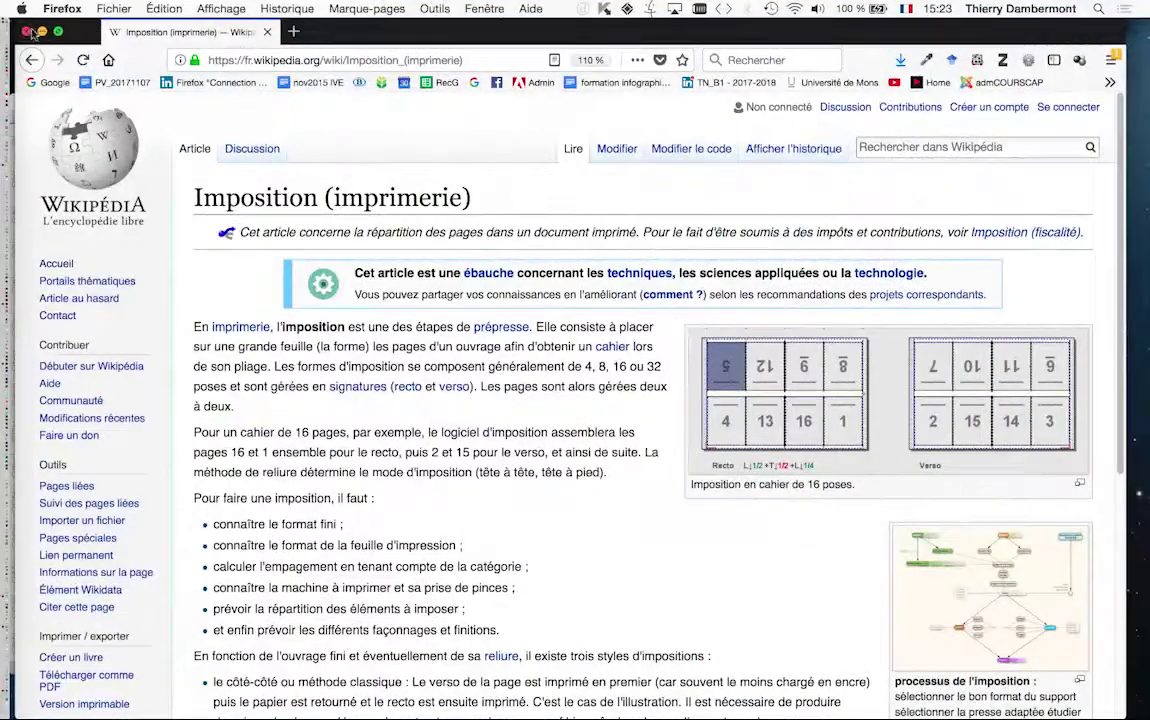
click(14, 29)
click(113, 8)
click(145, 42)
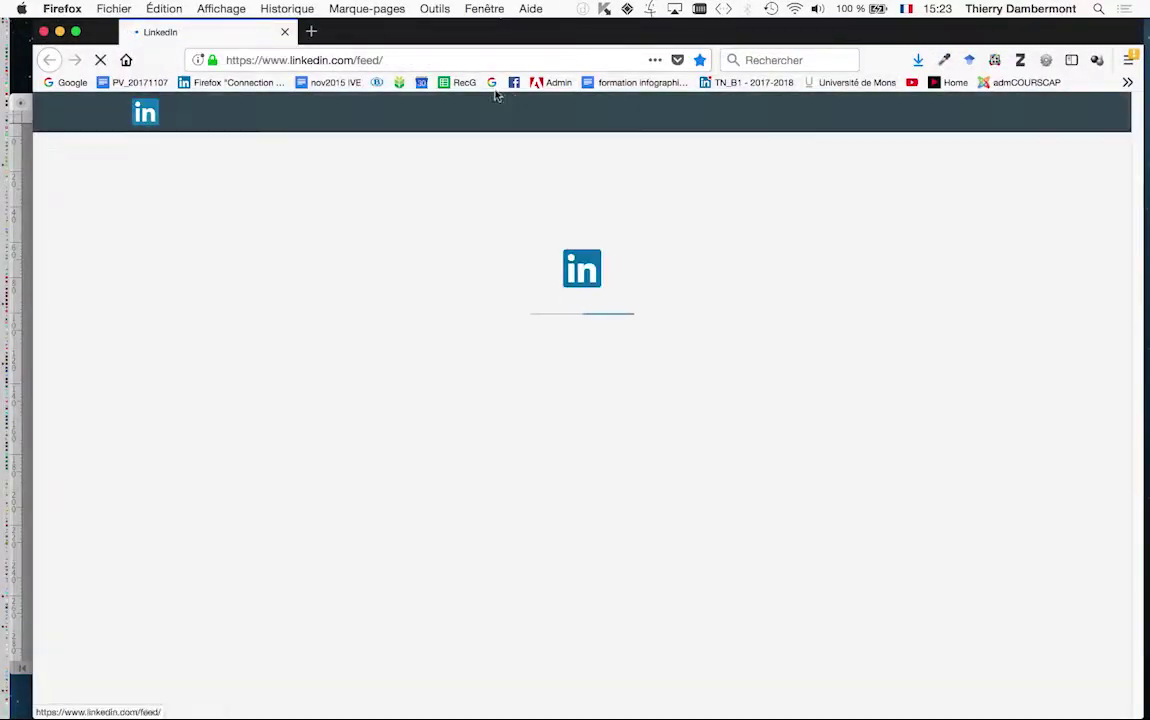
click(491, 84)
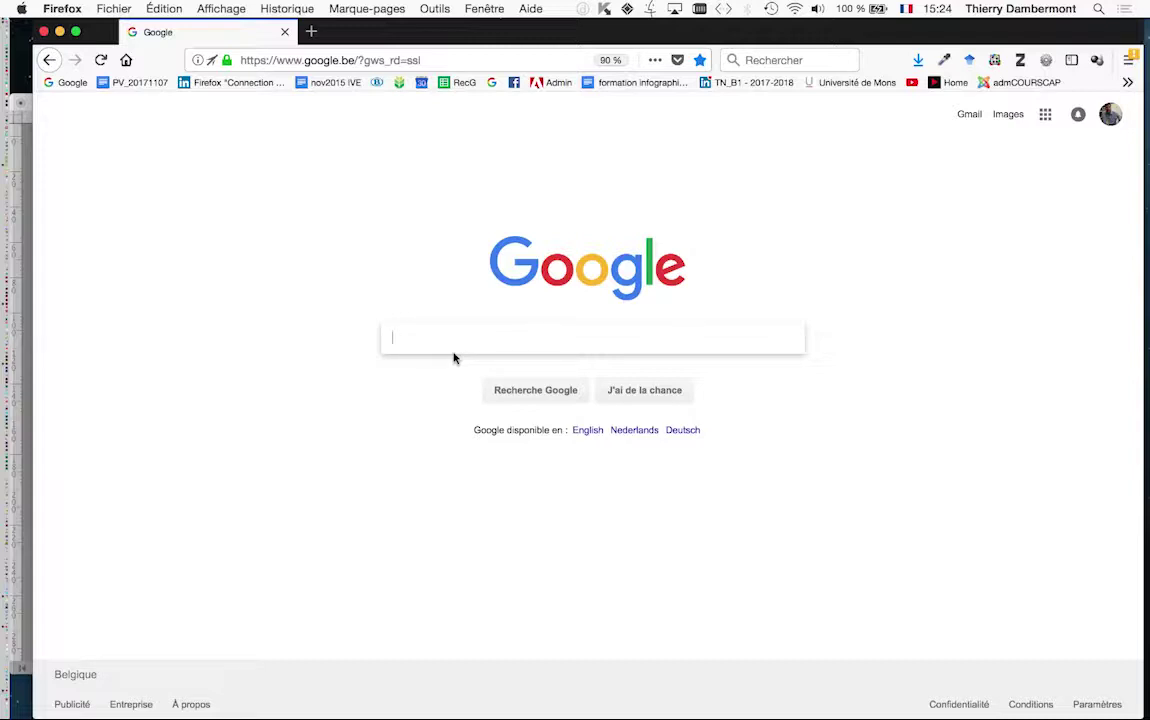
Search Google for "white space is not your enemy"
text(wh)
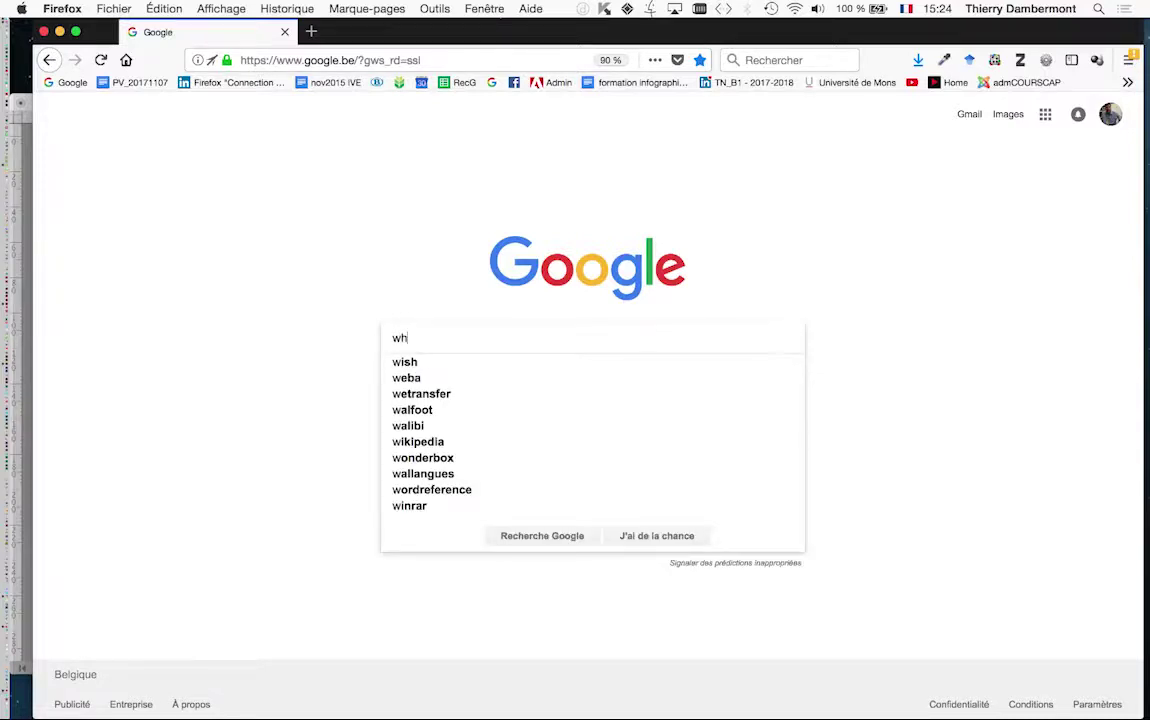
text(ite )
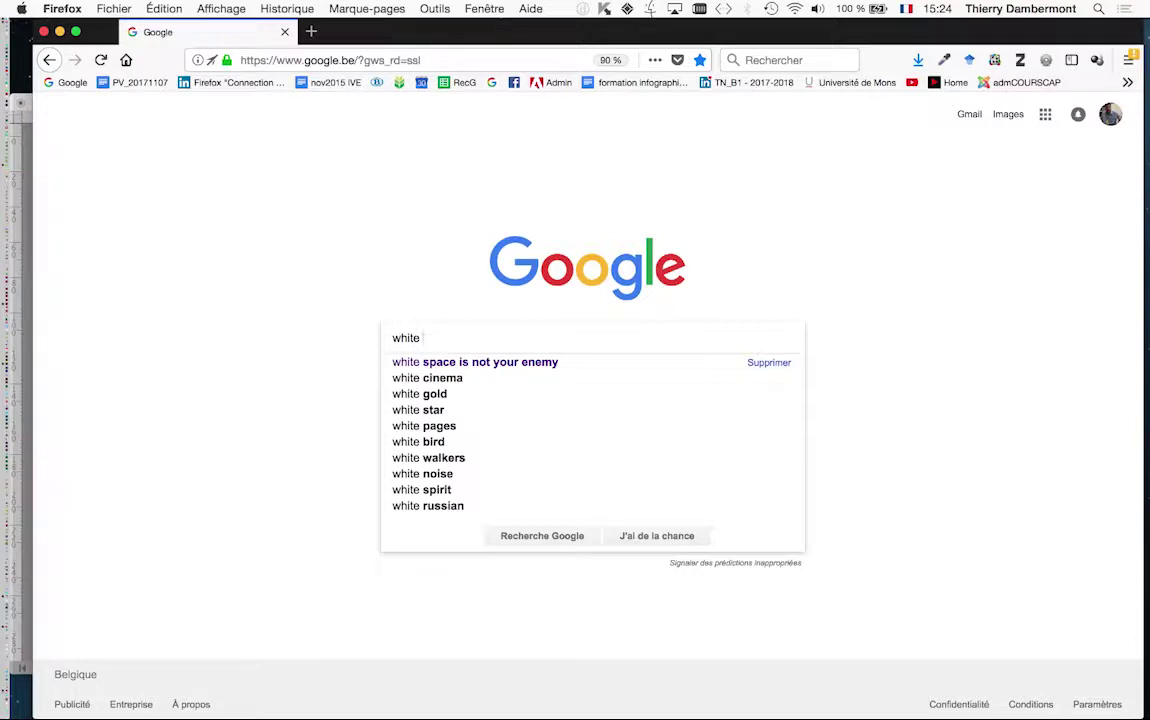
text(space)
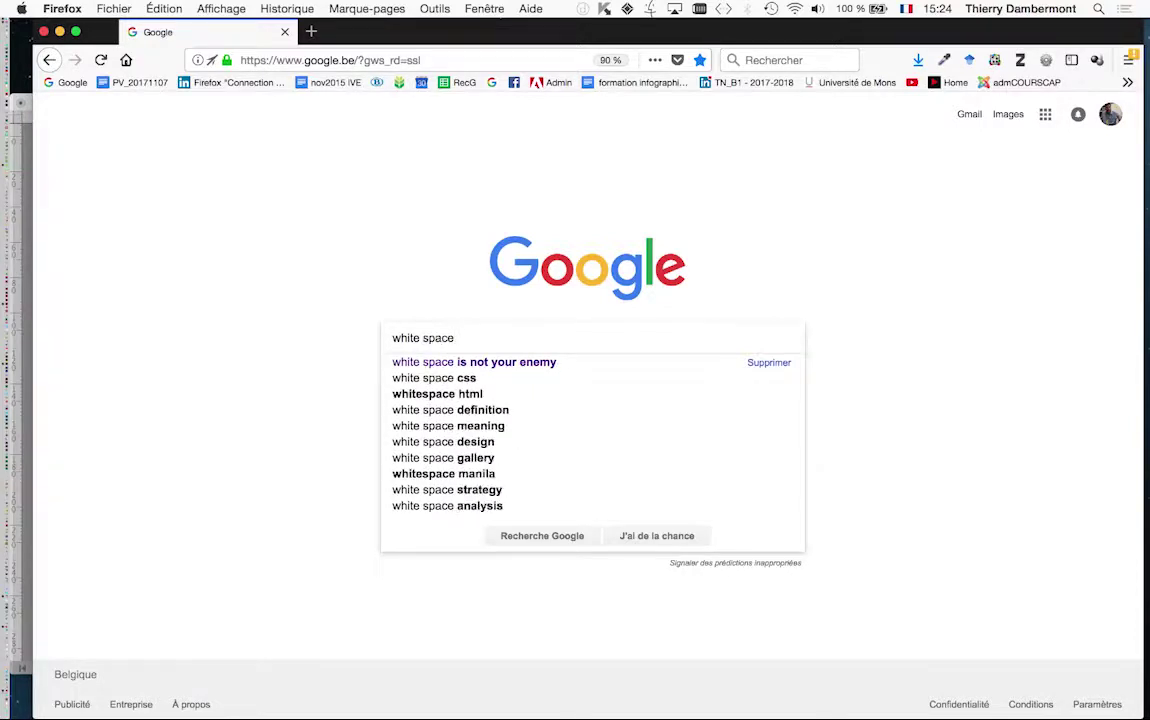
text( is)
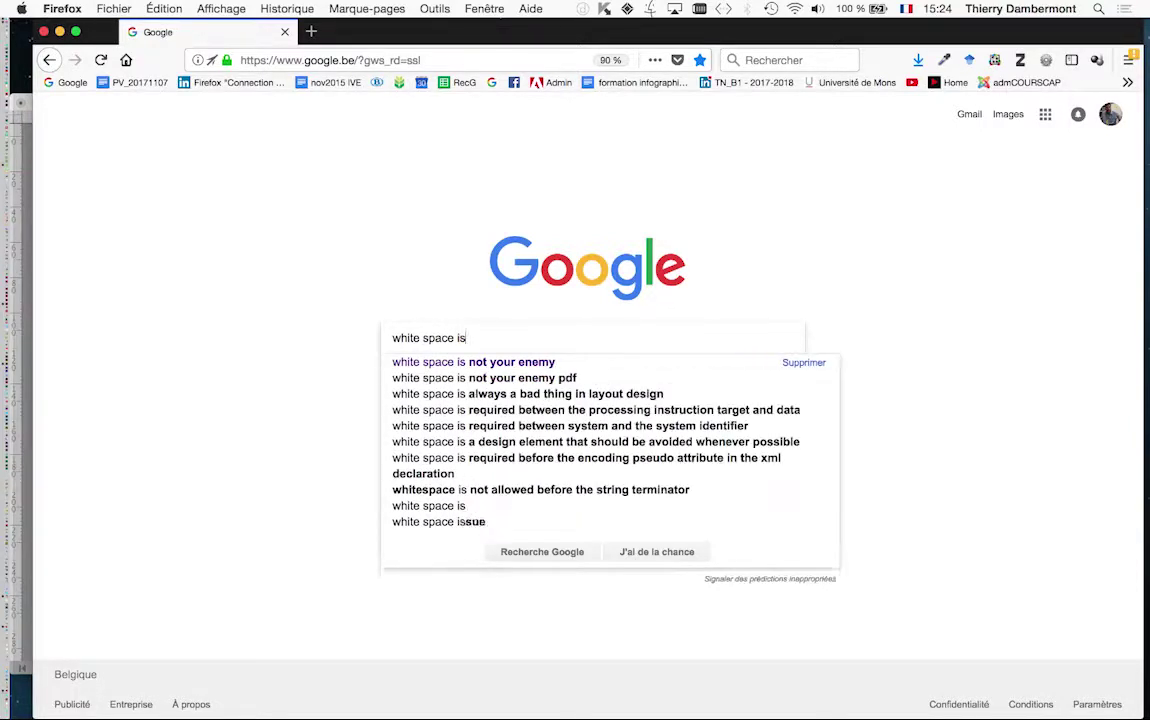
text( not)
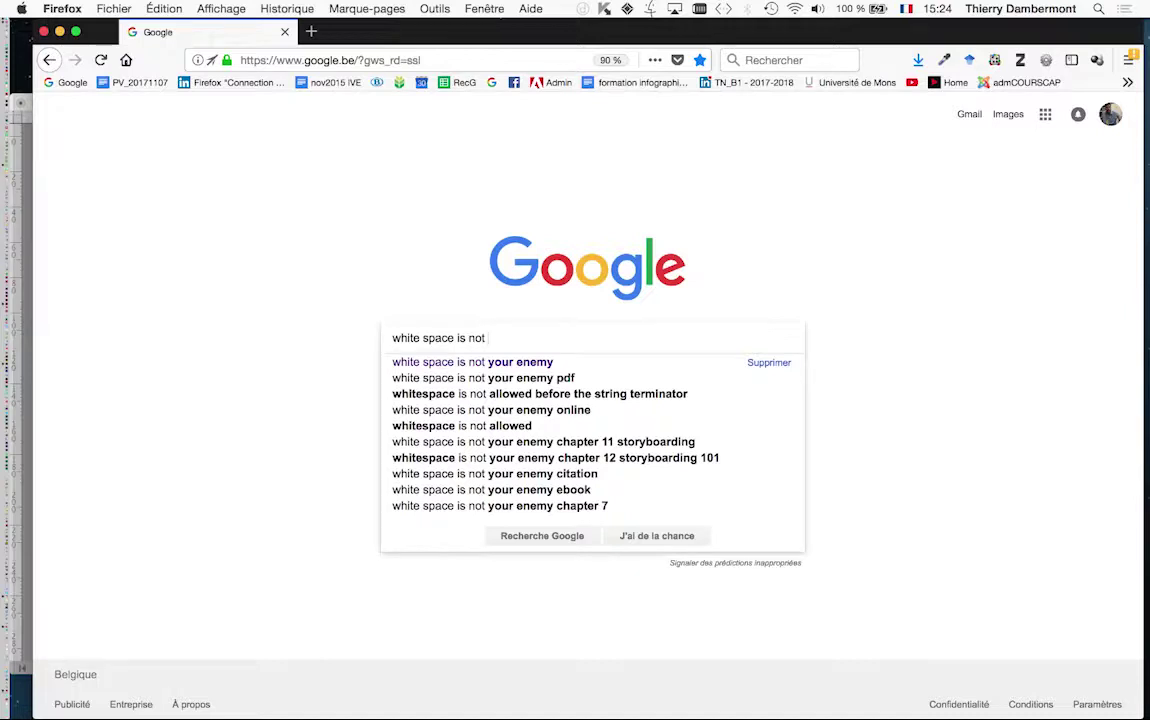
click(476, 363)
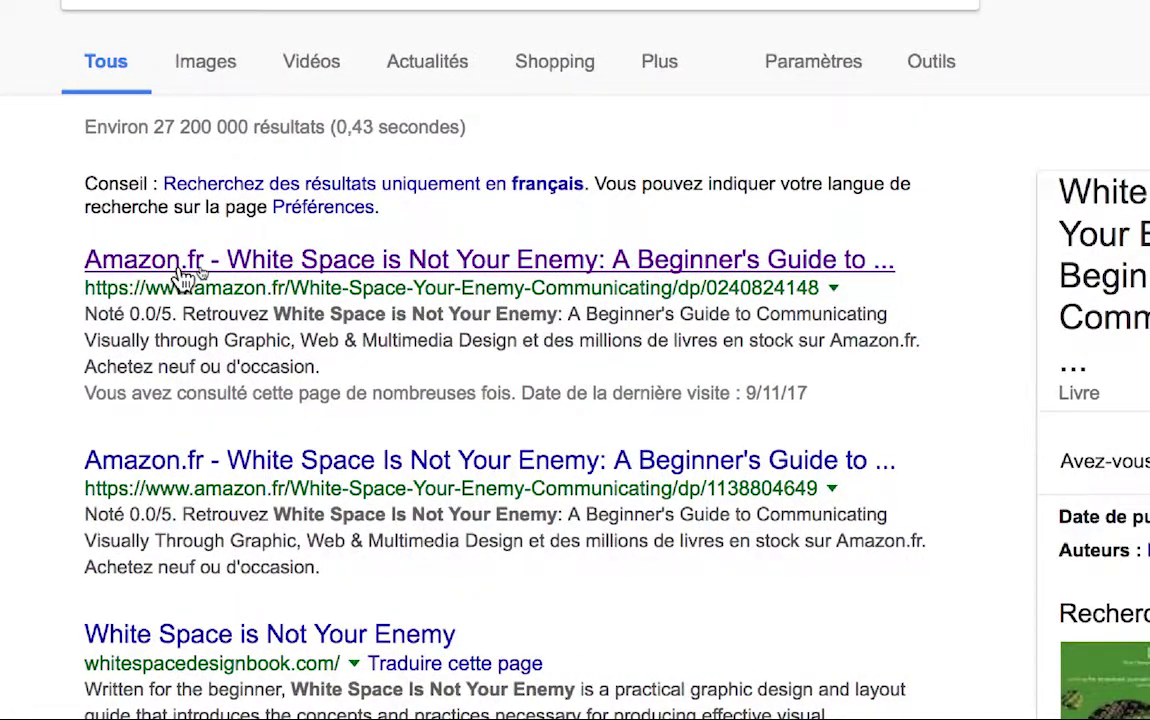
Open the first Amazon.fr result for White Space is Not Your Enemy and look through the preview's table of contents and introduction
click(183, 262)
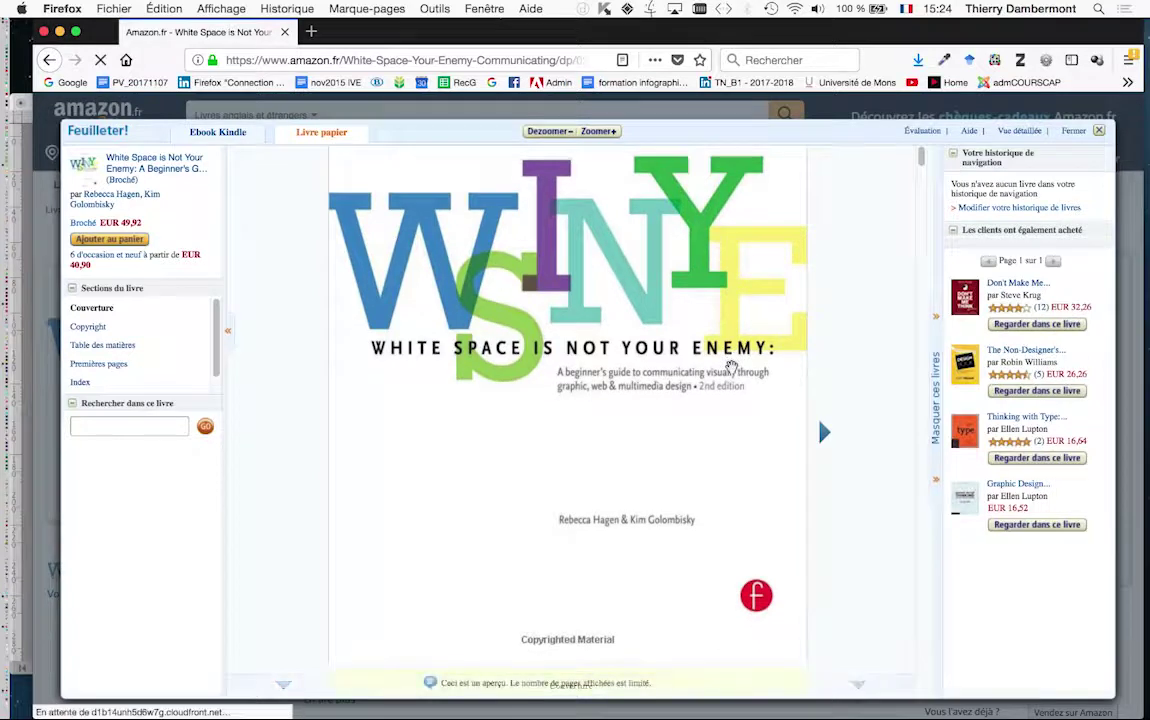
scroll(732, 367, up, 2)
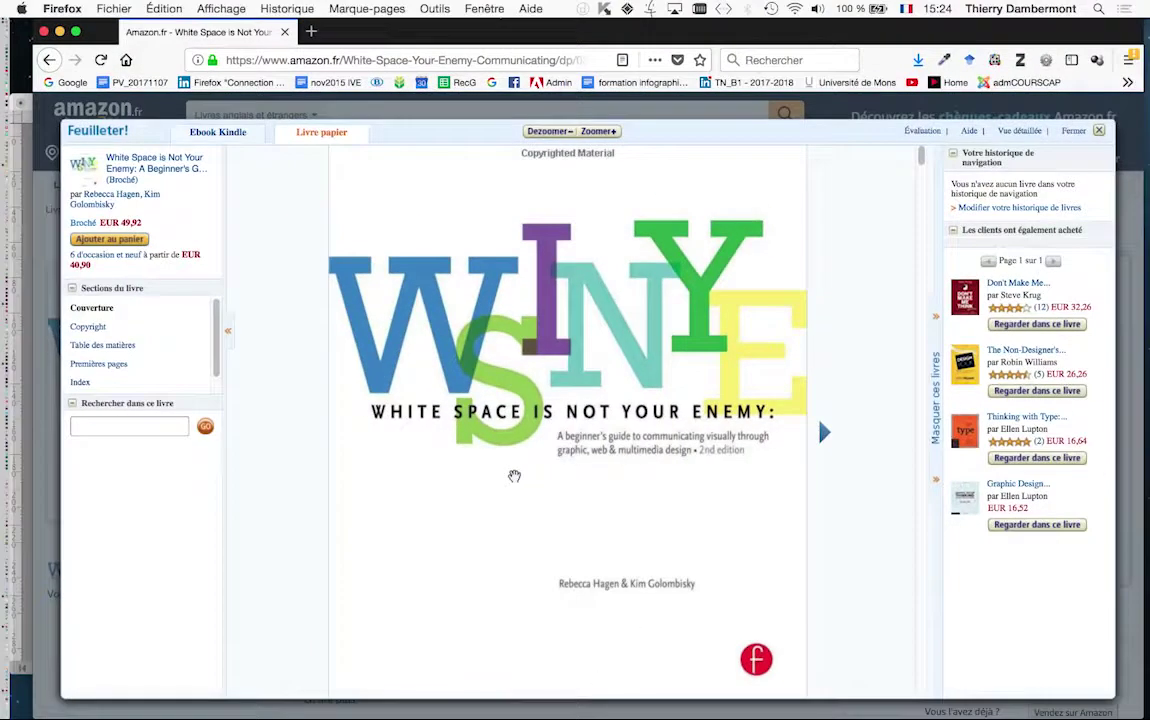
scroll(514, 478, down, 2)
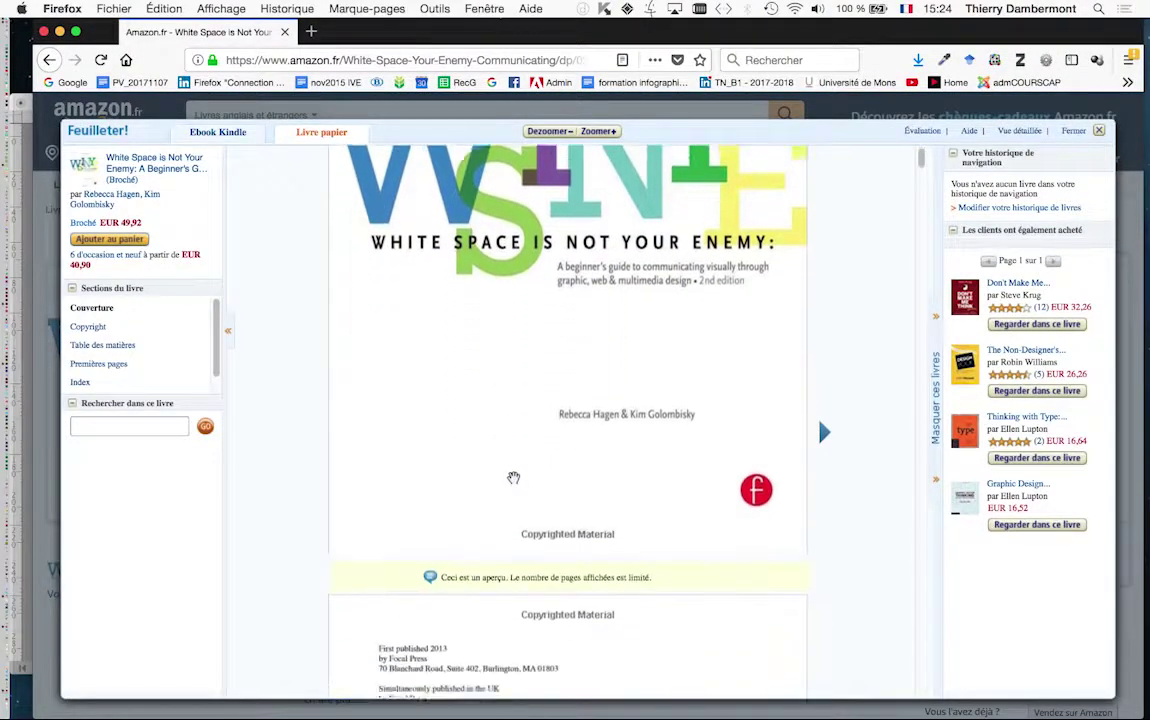
scroll(513, 478, down, 10)
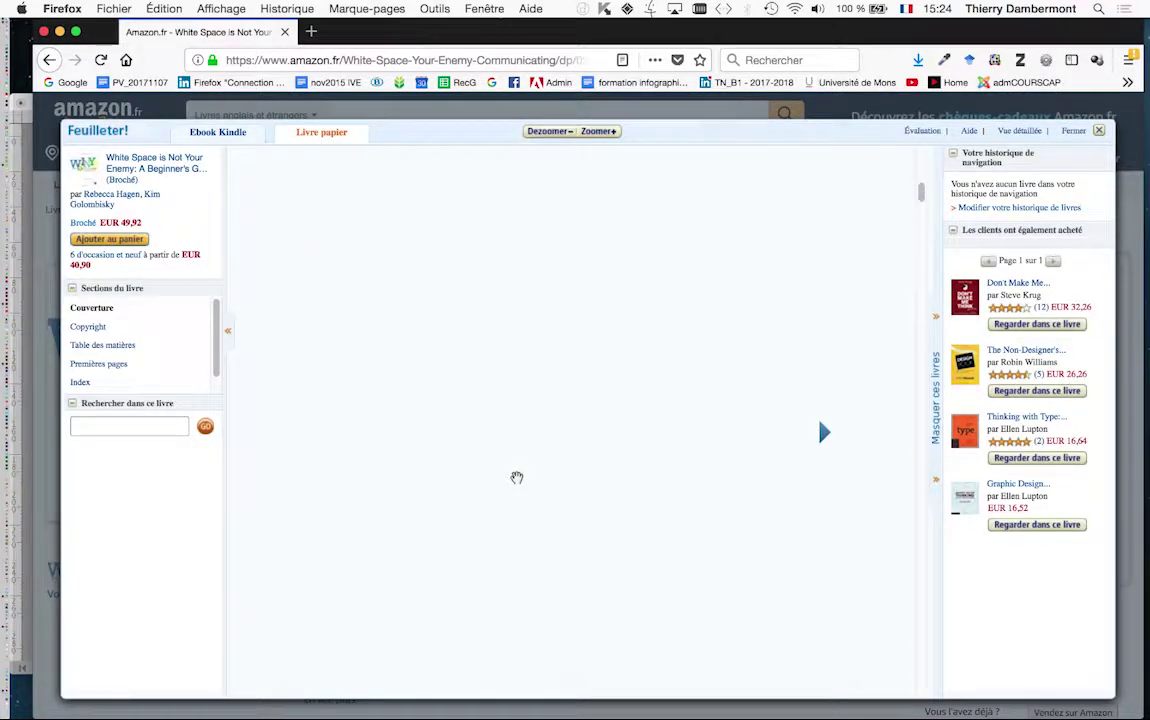
scroll(516, 478, down, 3)
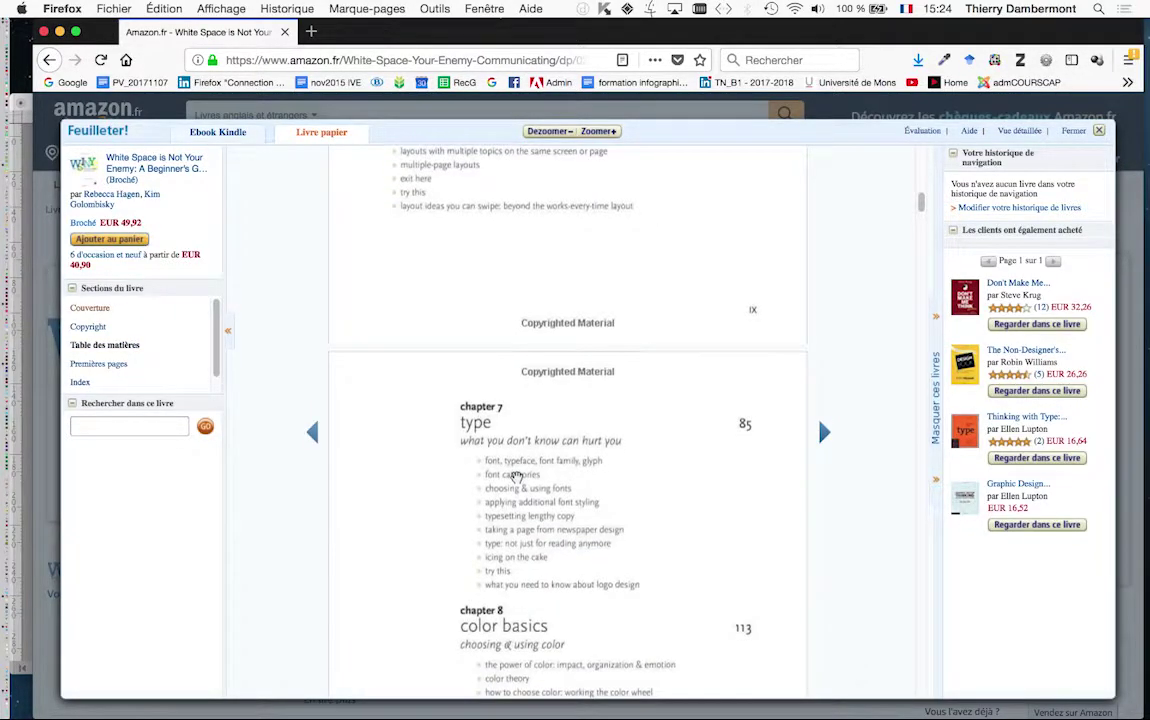
scroll(516, 477, down, 10)
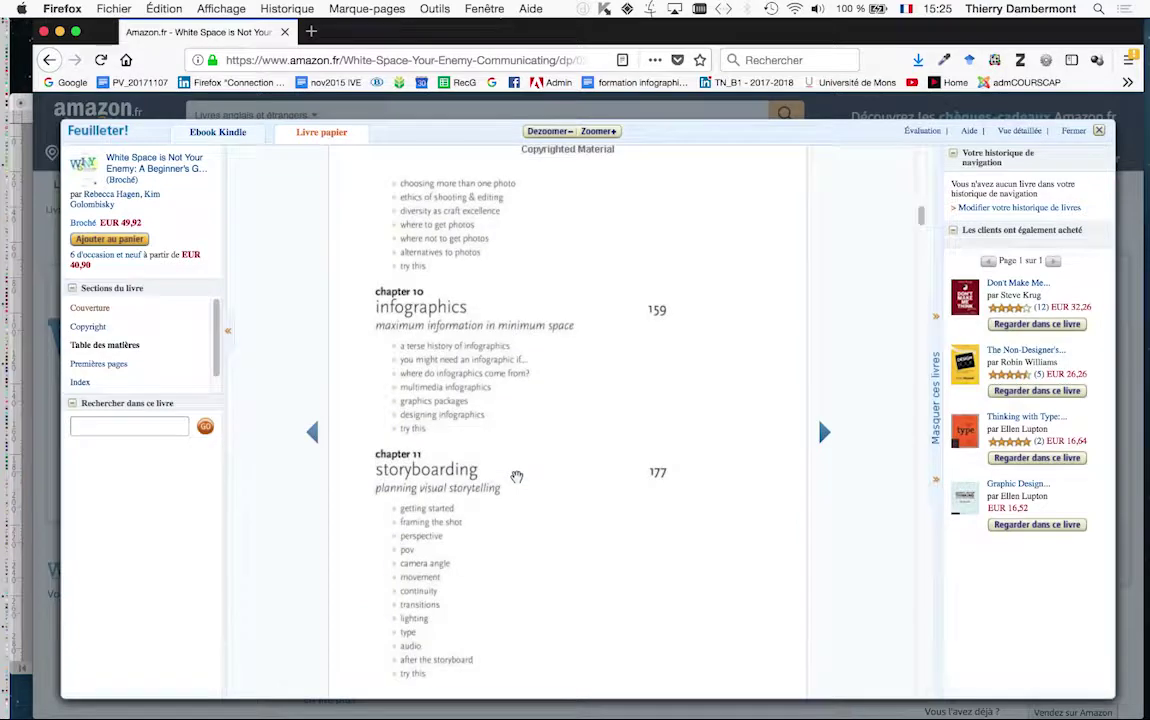
scroll(516, 477, down, 10)
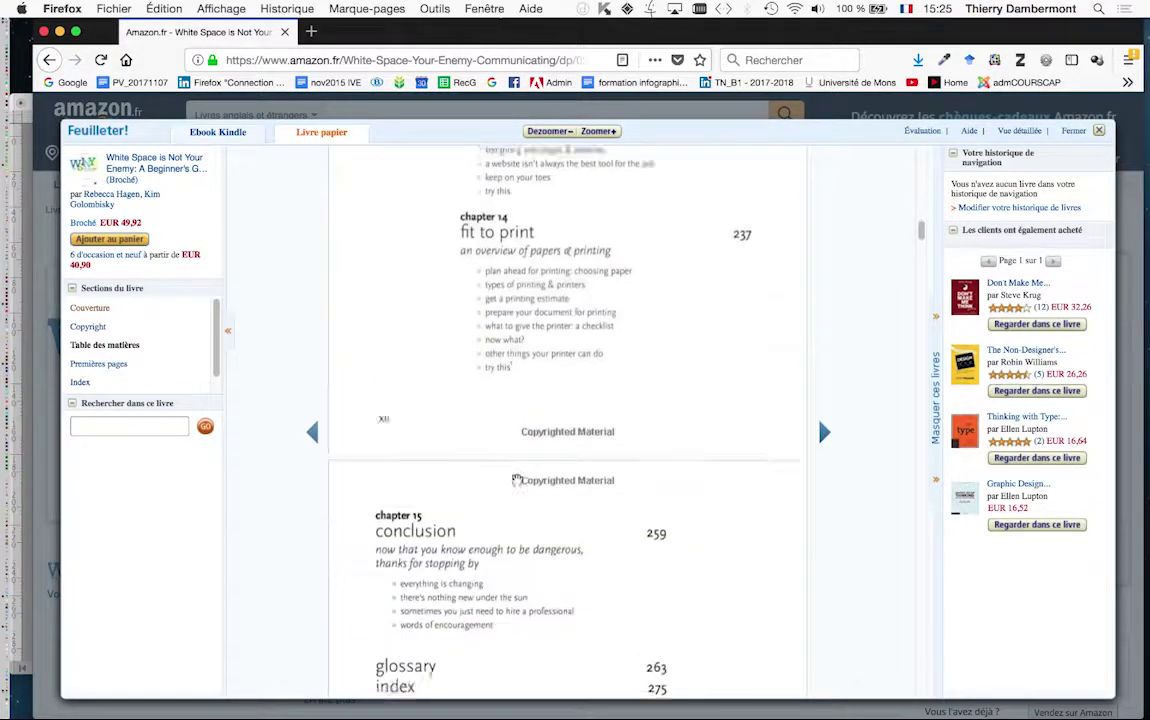
scroll(516, 480, down, 10)
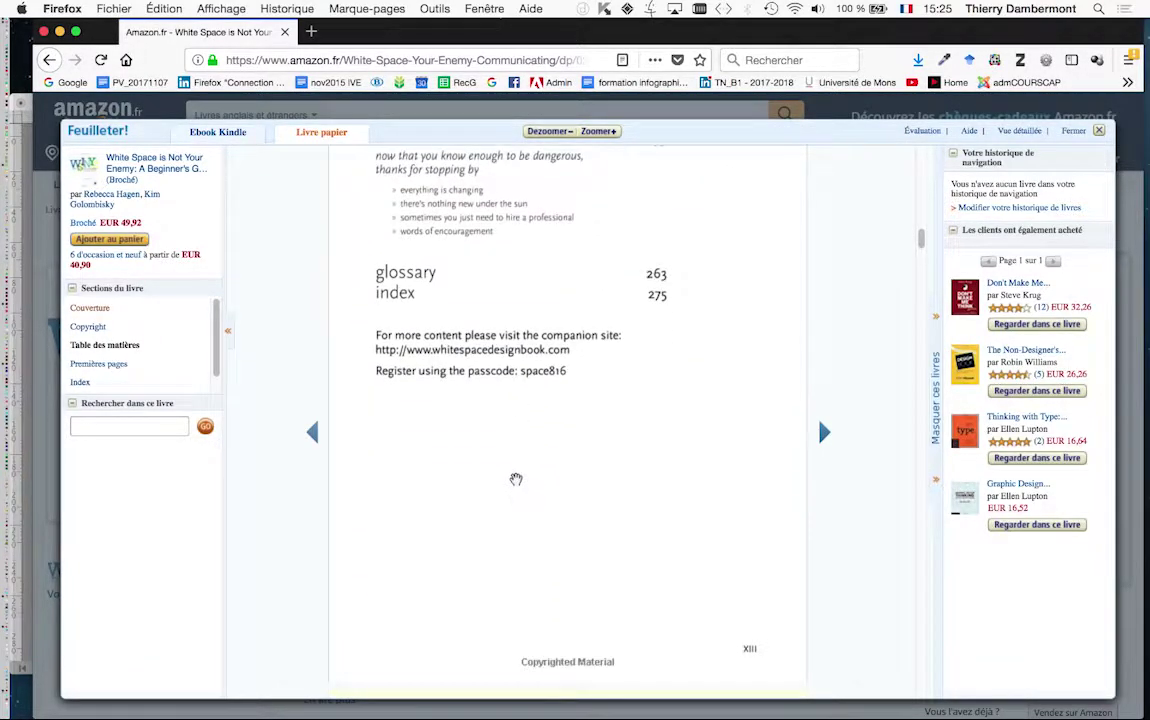
scroll(516, 480, down, 10)
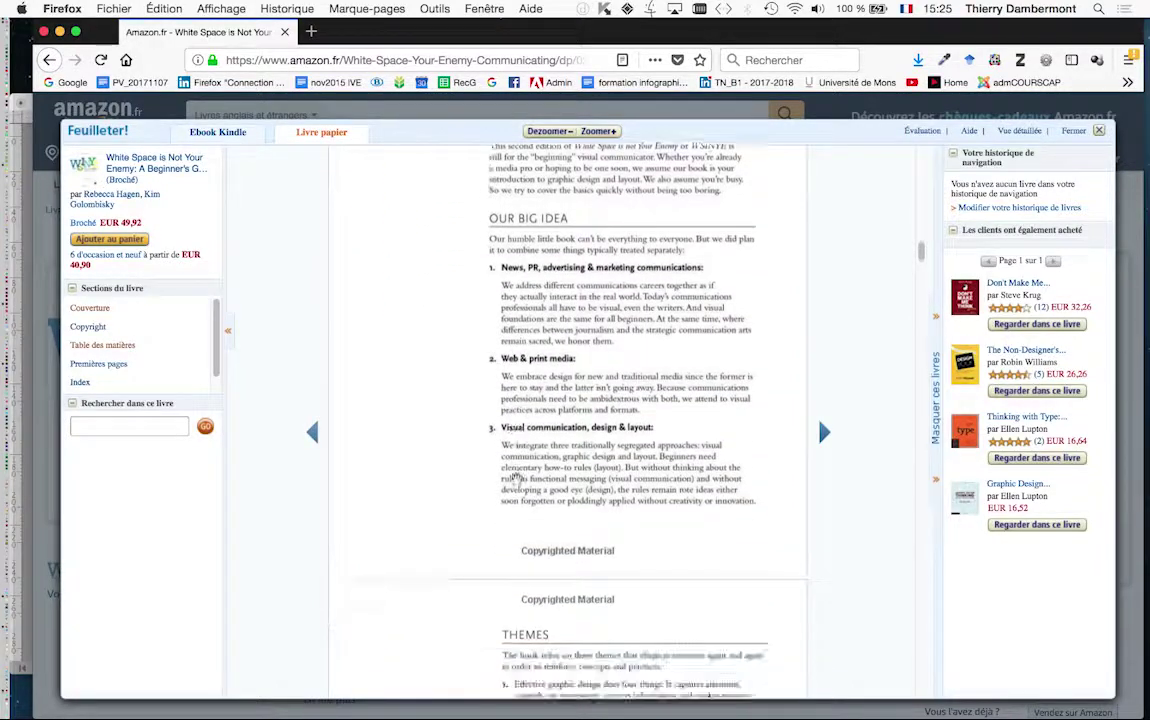
scroll(516, 478, down, 10)
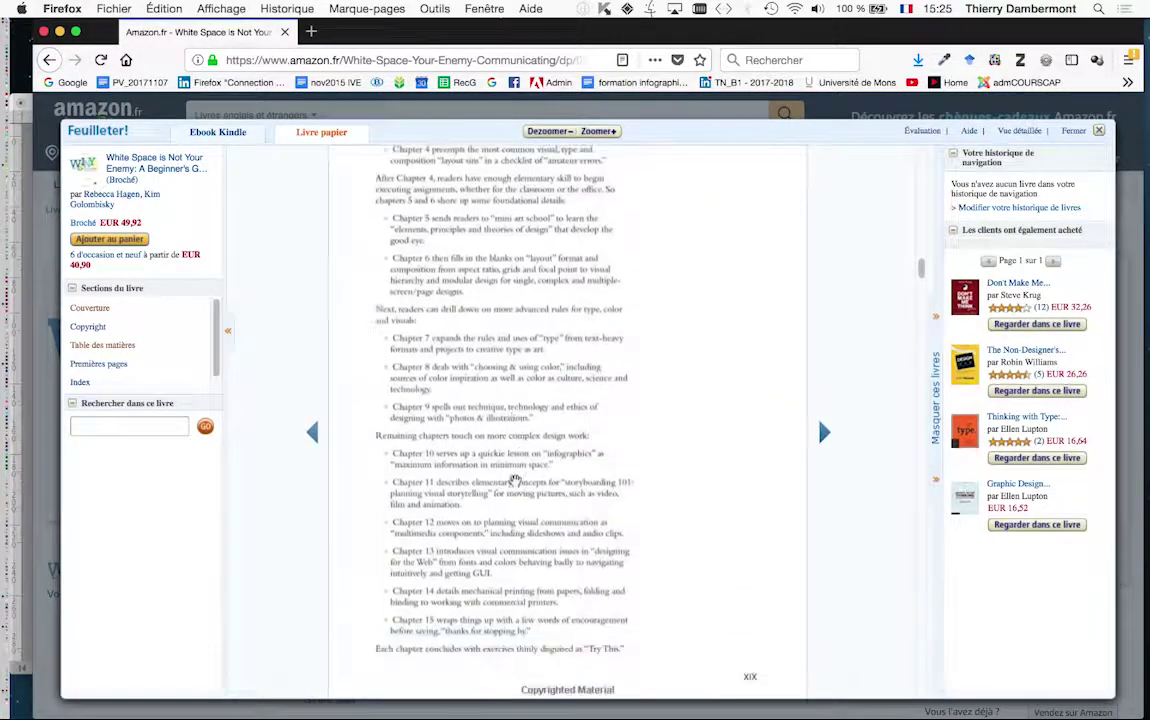
Examine the chapter 1 page layouts in the book preview, including the brochure thumbnail sketches and the finished spread on page 4
scroll(516, 480, down, 10)
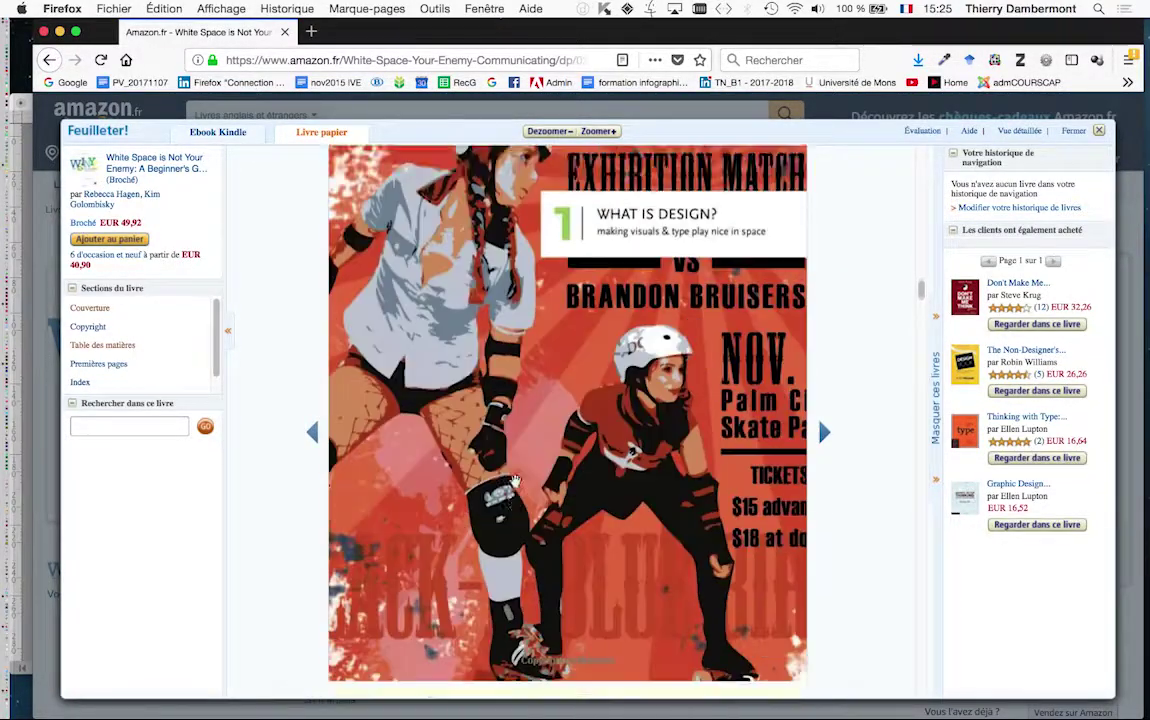
scroll(514, 480, up, 3)
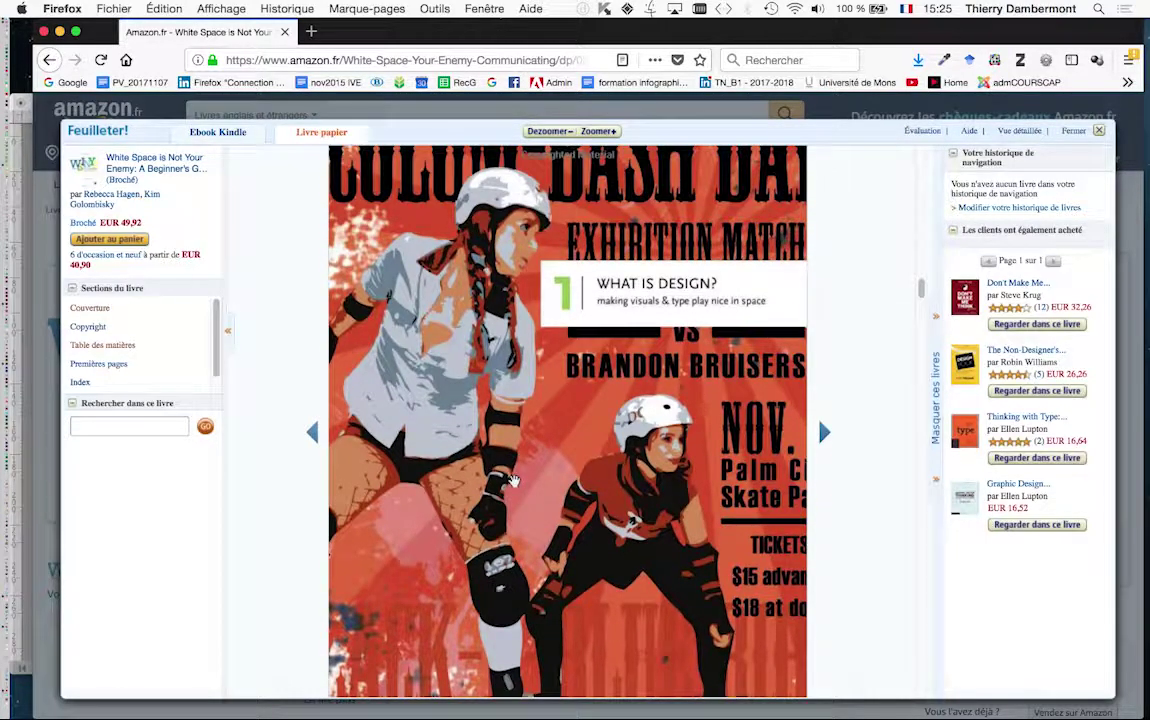
scroll(514, 481, down, 10)
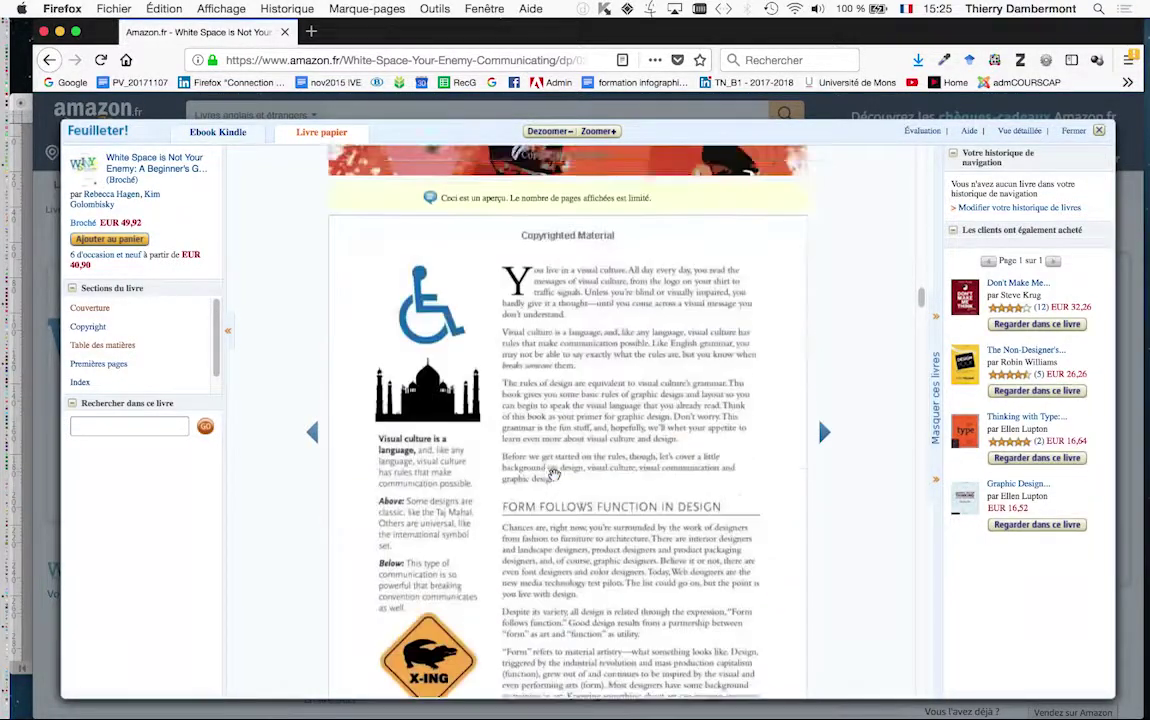
scroll(553, 474, down, 10)
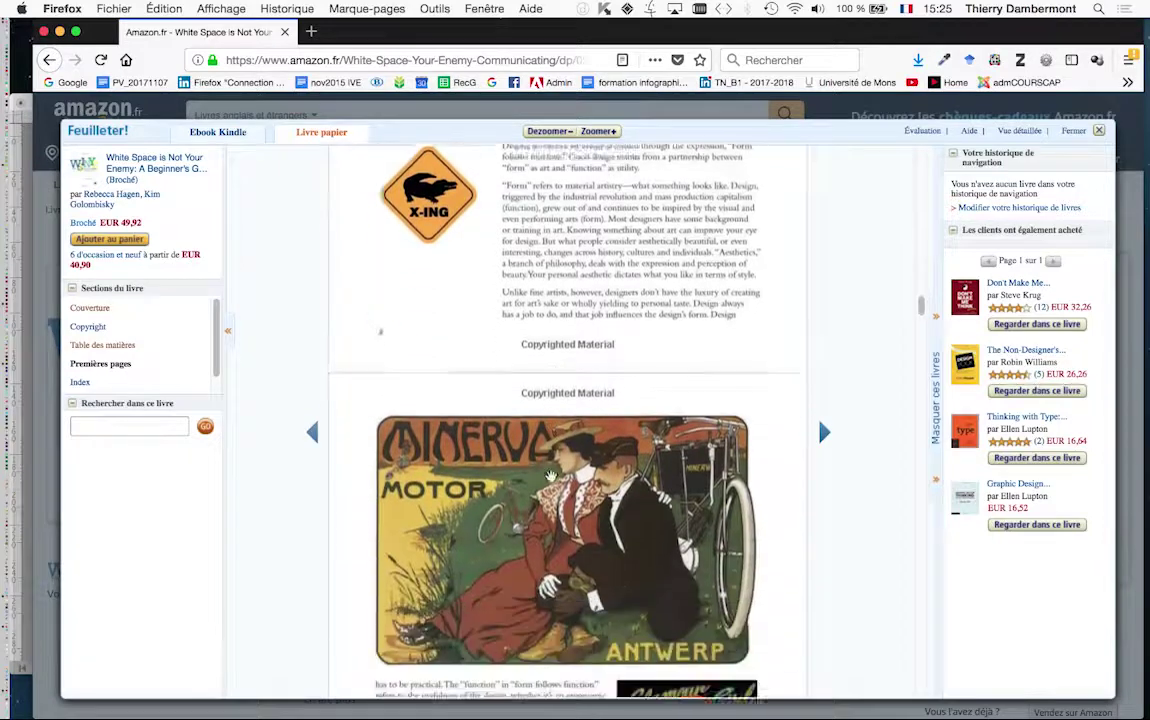
scroll(550, 474, down, 5)
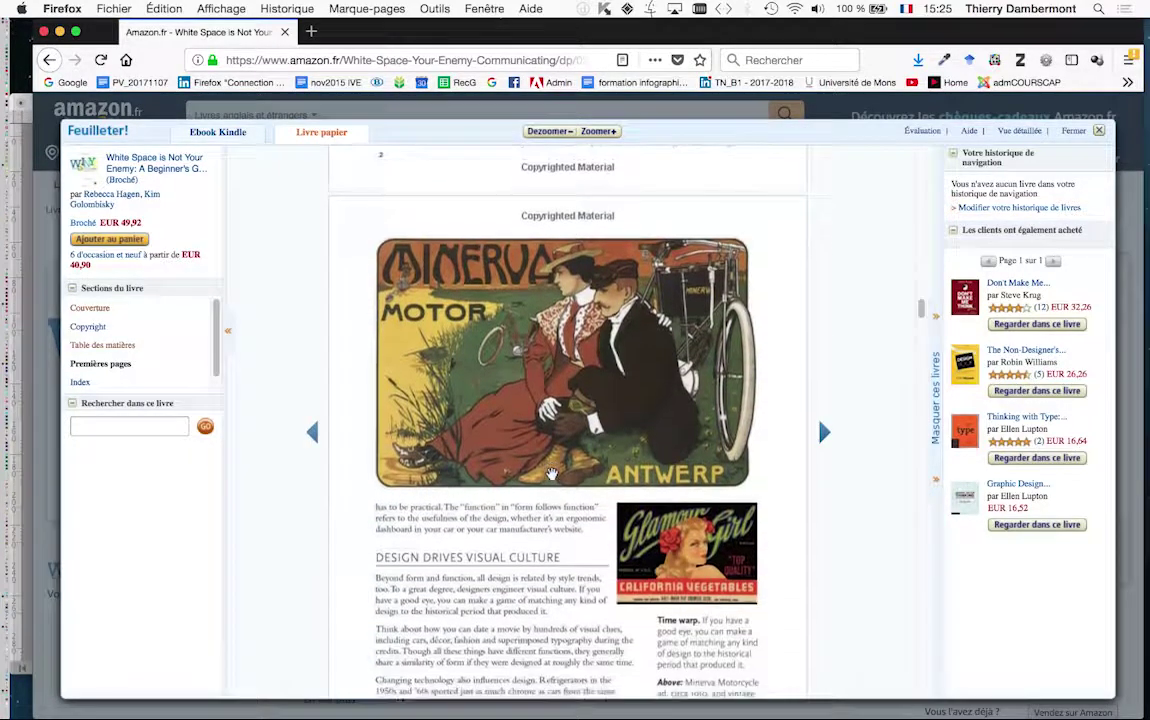
scroll(551, 474, down, 5)
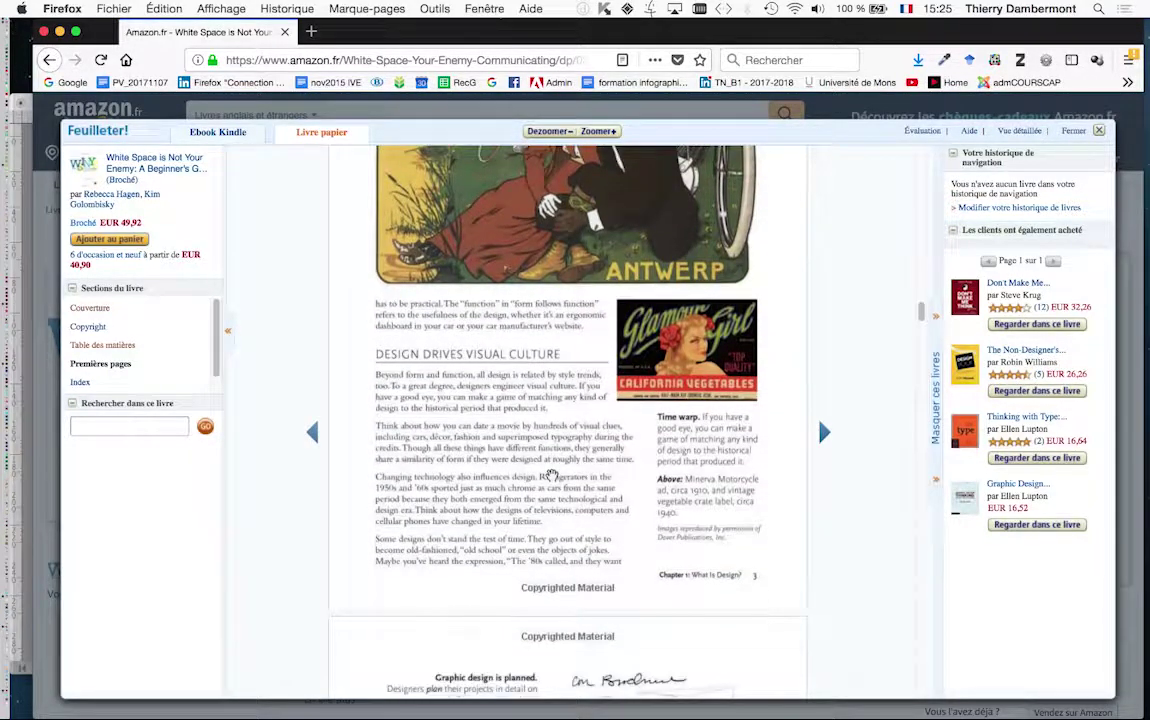
scroll(551, 476, down, 5)
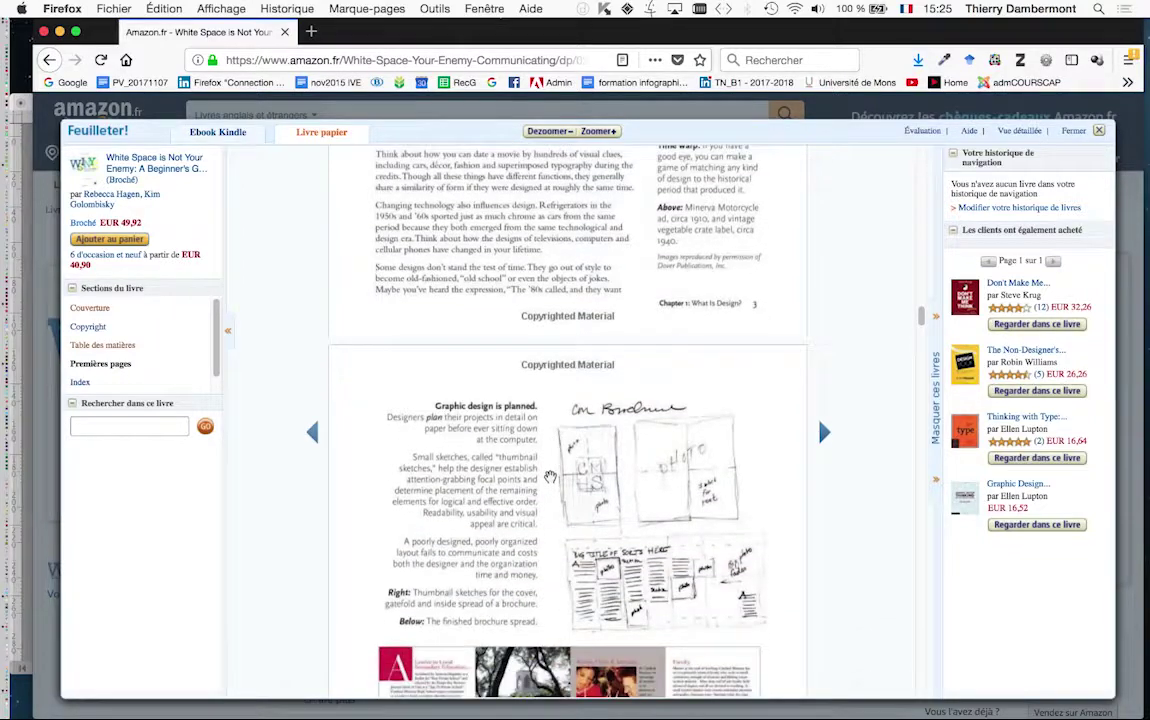
scroll(550, 477, down, 3)
scroll(548, 479, down, 1)
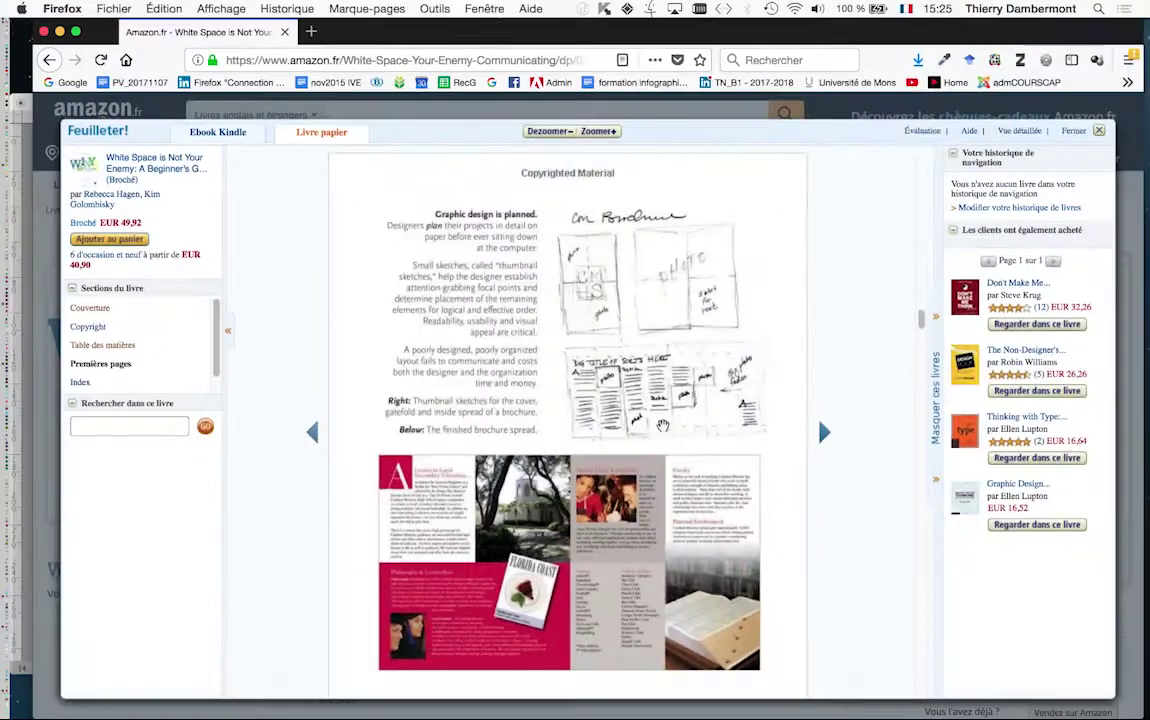
scroll(726, 527, down, 2)
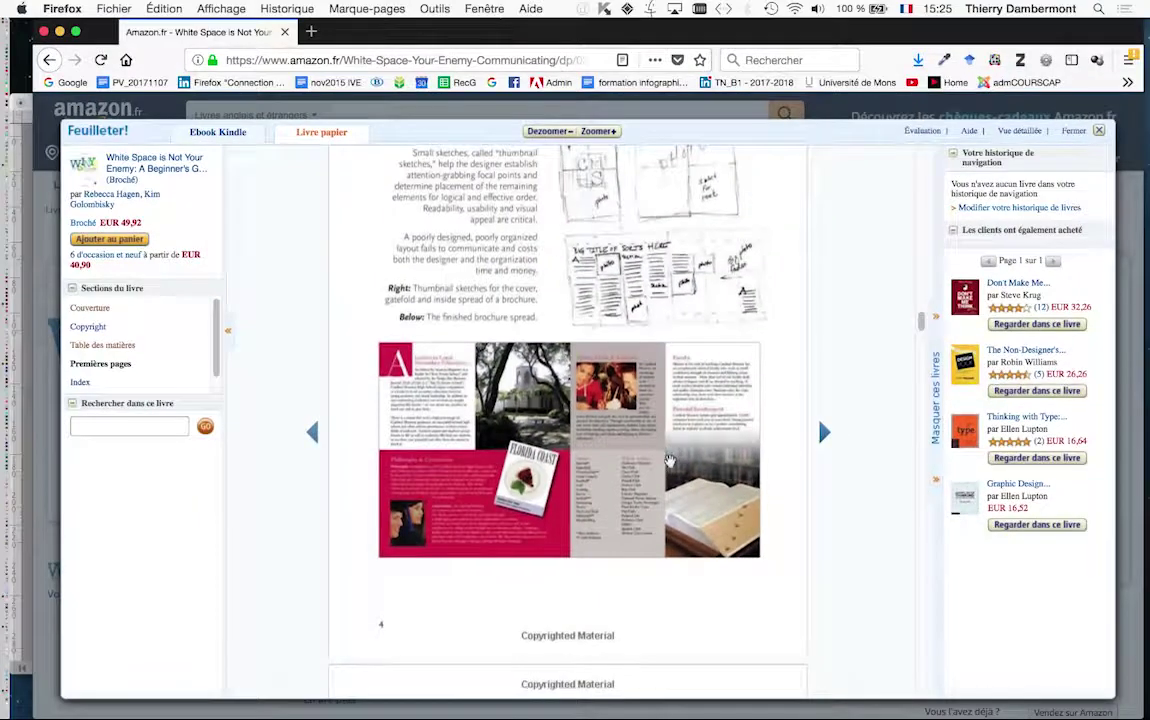
scroll(670, 461, down, 3)
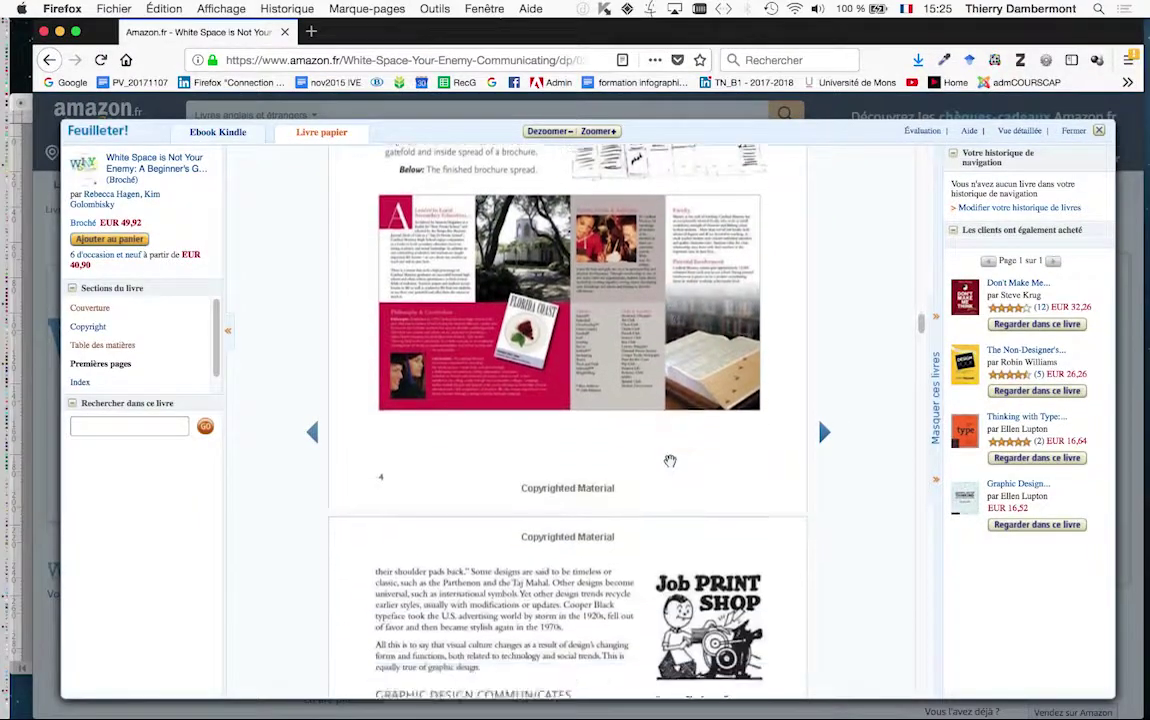
Look through the remaining chapter 1 and early chapter 2 page layouts, and minimize the Firefox window to return to InDesign
scroll(670, 461, down, 10)
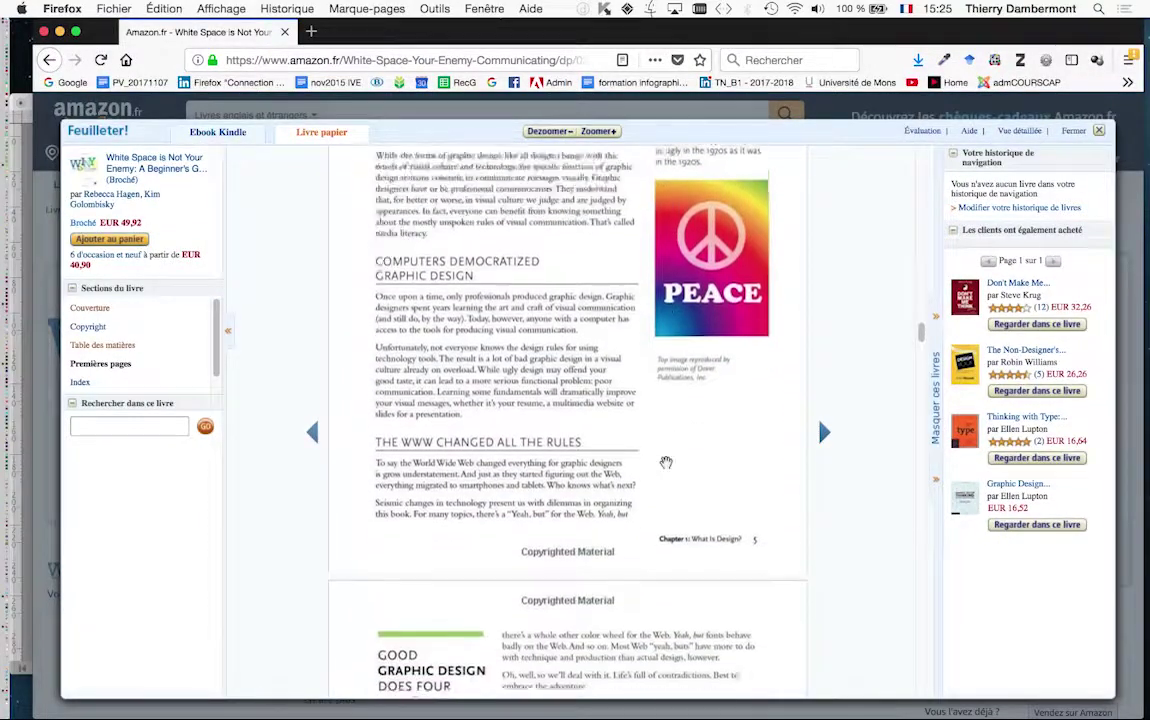
scroll(666, 462, down, 12)
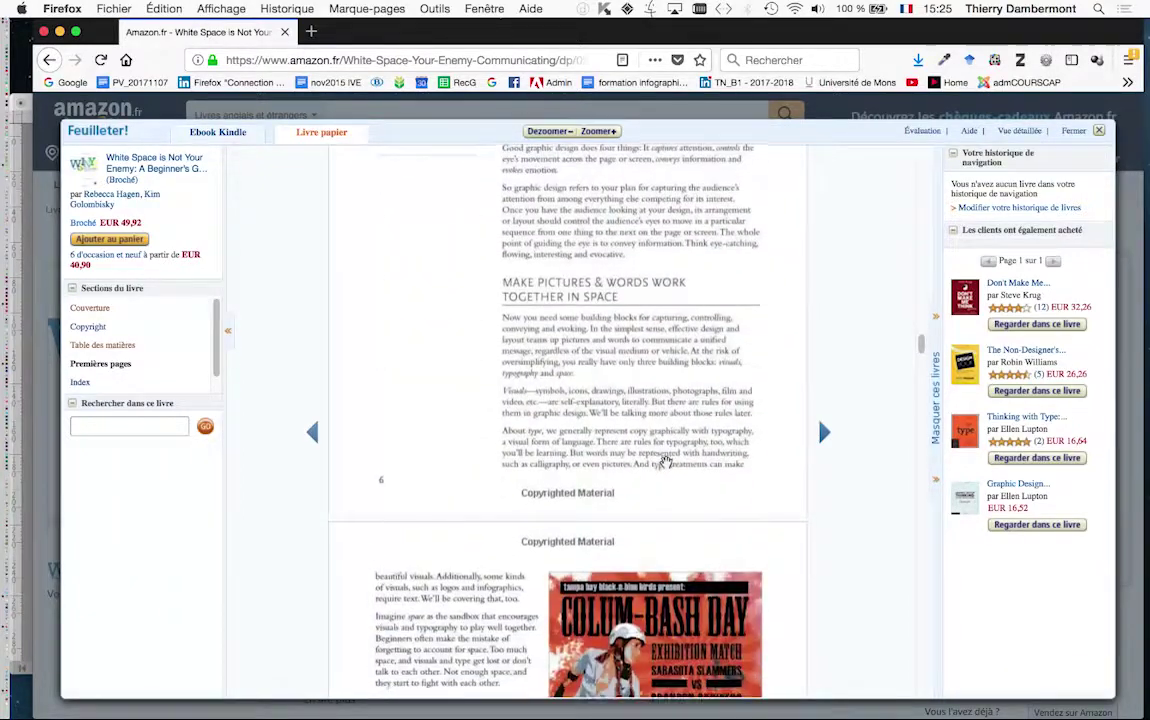
scroll(666, 462, down, 15)
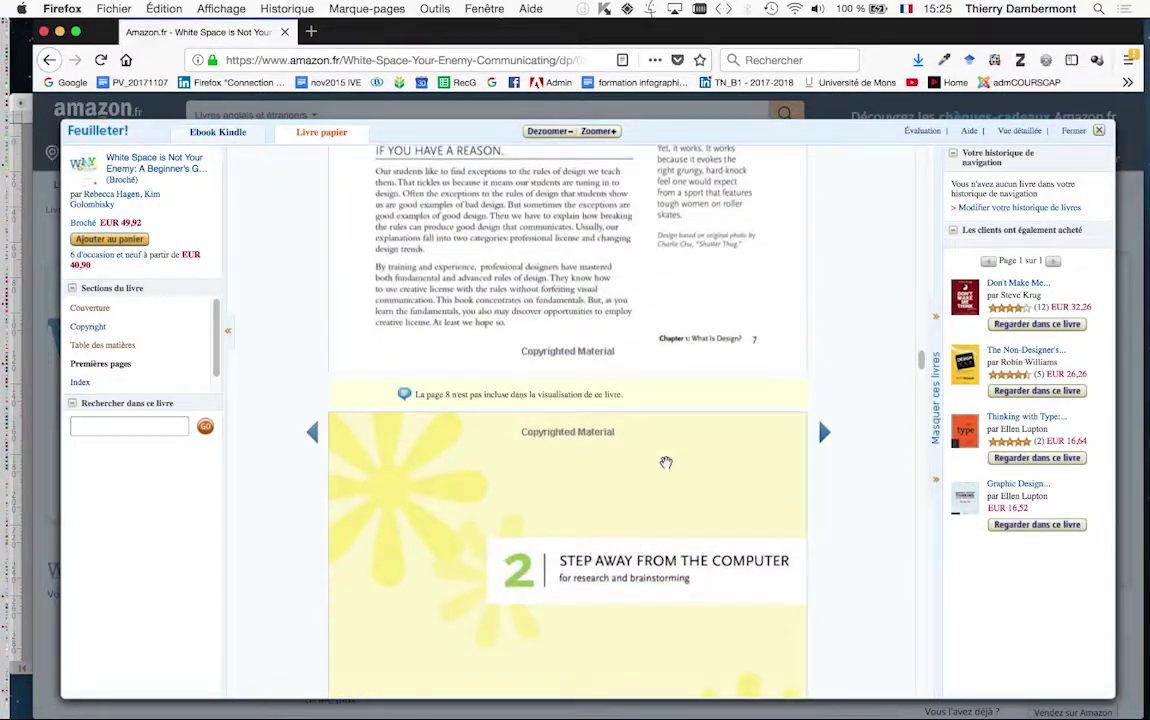
scroll(666, 462, down, 18)
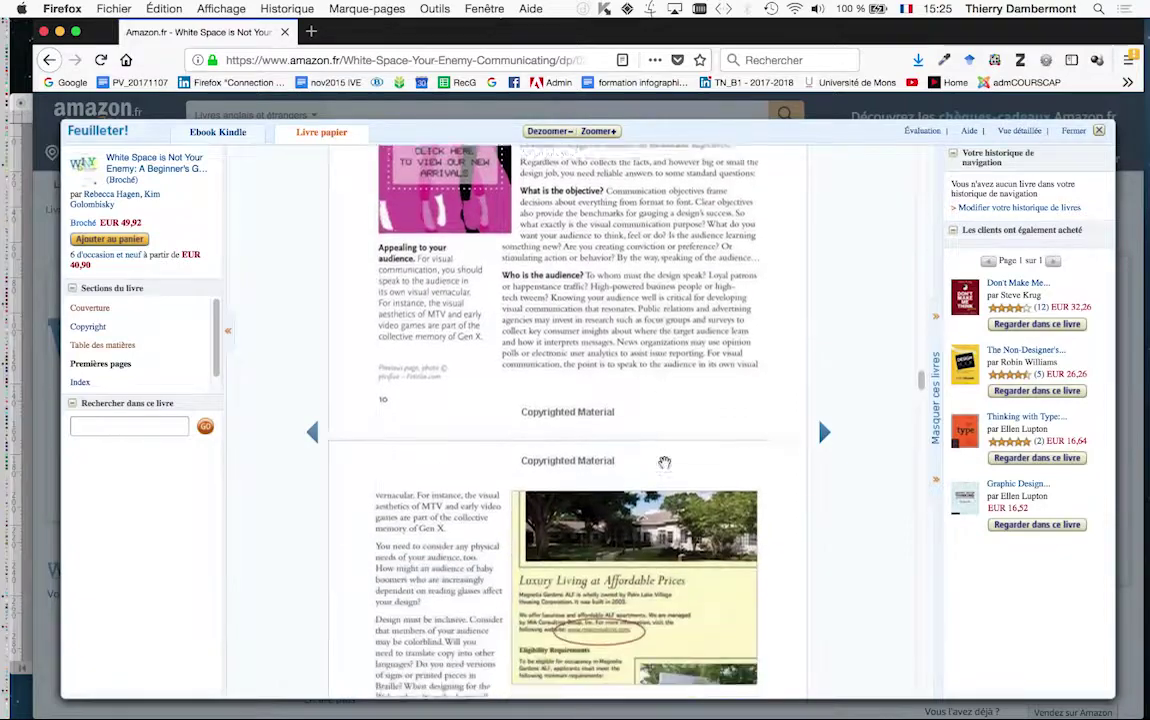
scroll(664, 462, down, 15)
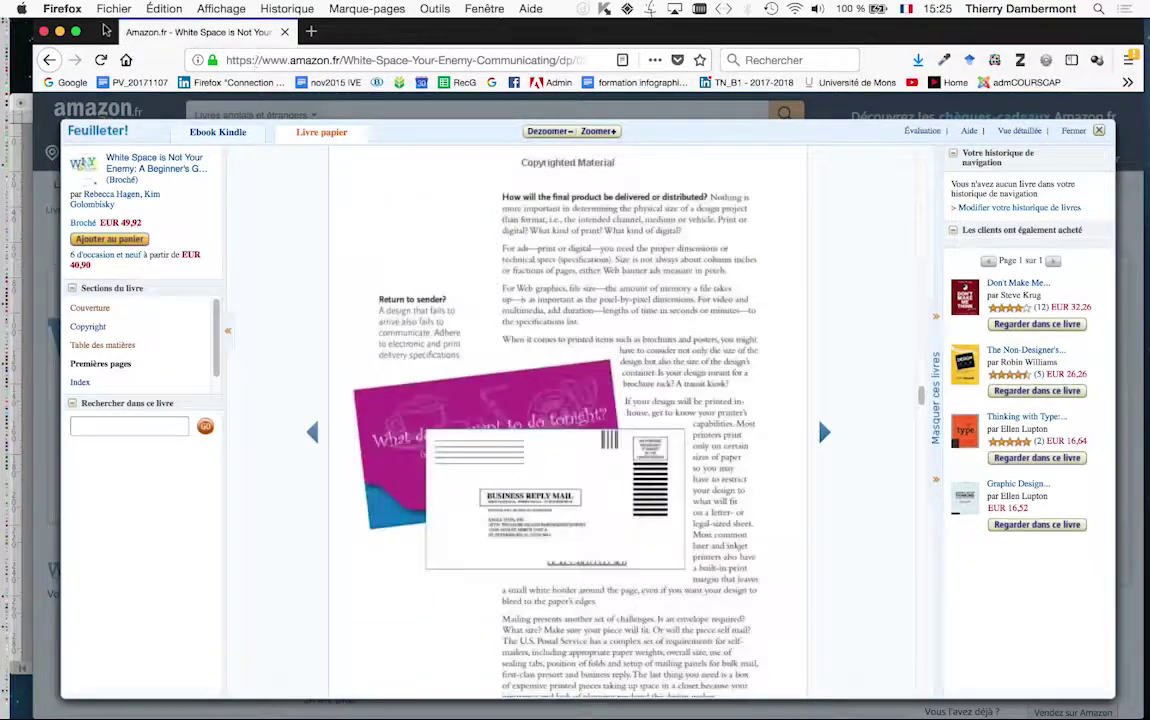
click(59, 32)
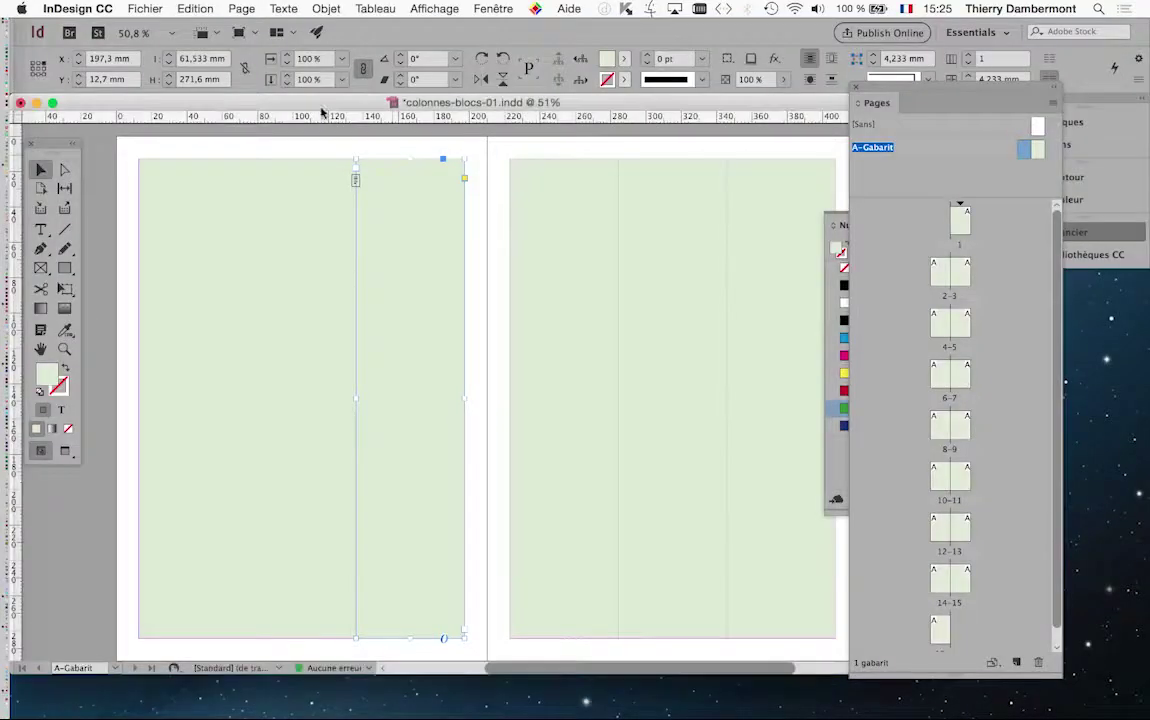